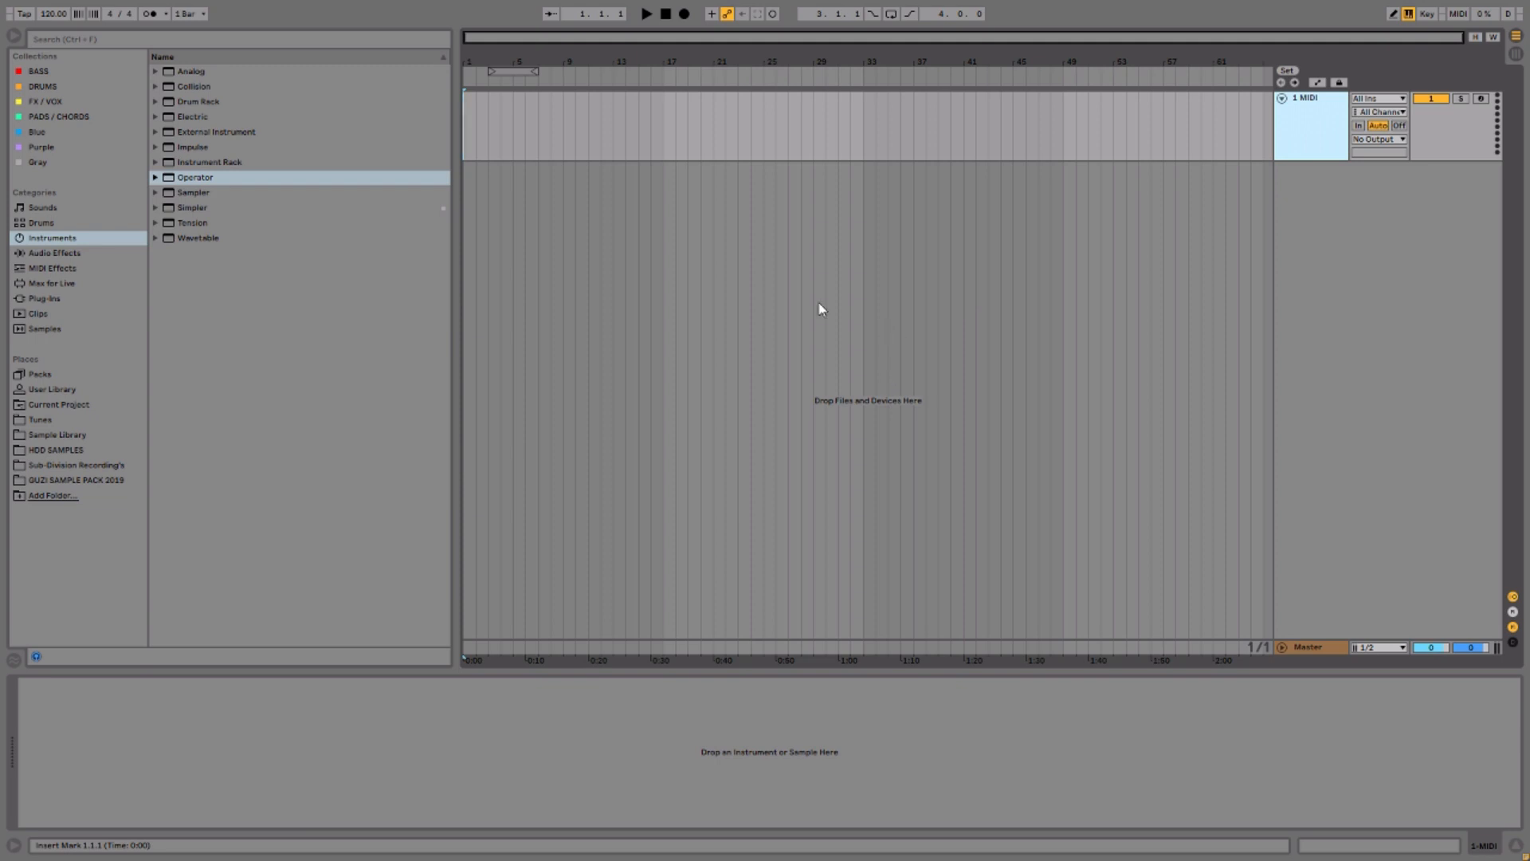
Step: Set the project tempo to 175 BPM
left_click(58, 16)
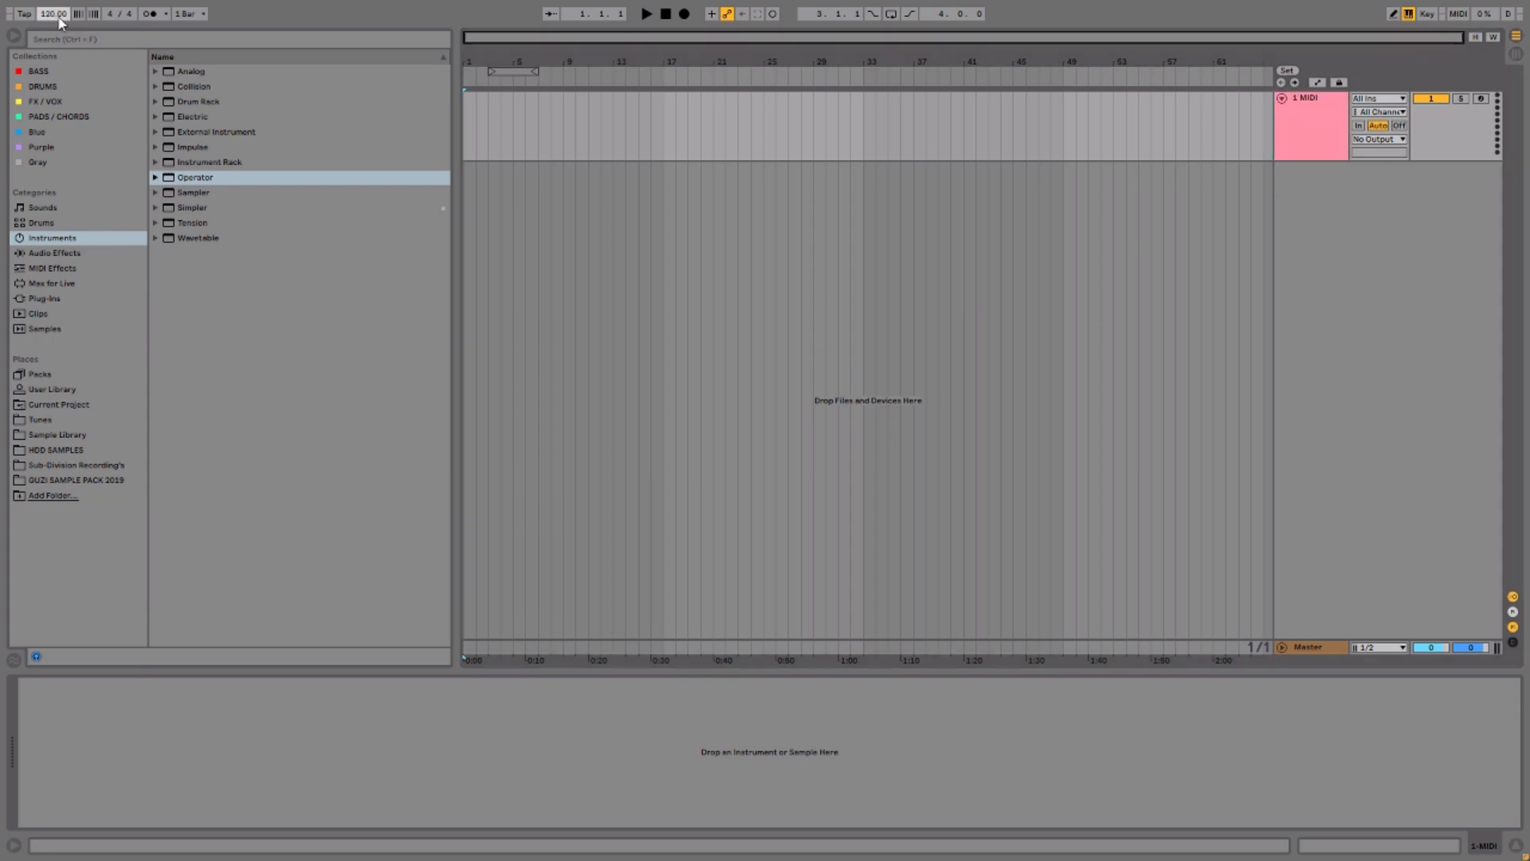
type("175")
key("Return")
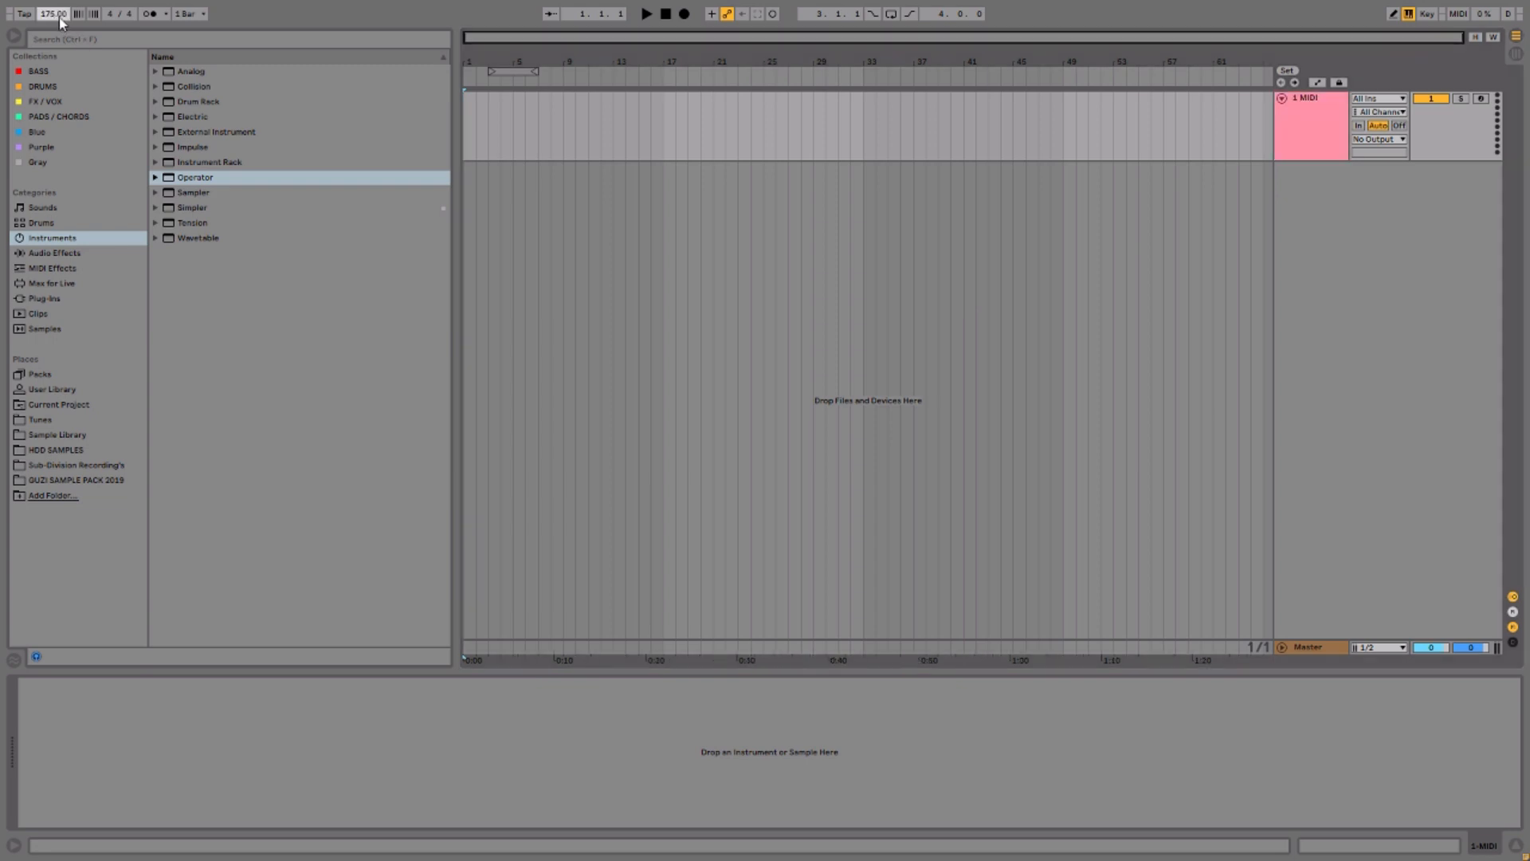
Step: Load an Operator followed by a Spectrum analyzer onto the MIDI track, and lower the computer keyboard's octave for testing notes
double_click(205, 182)
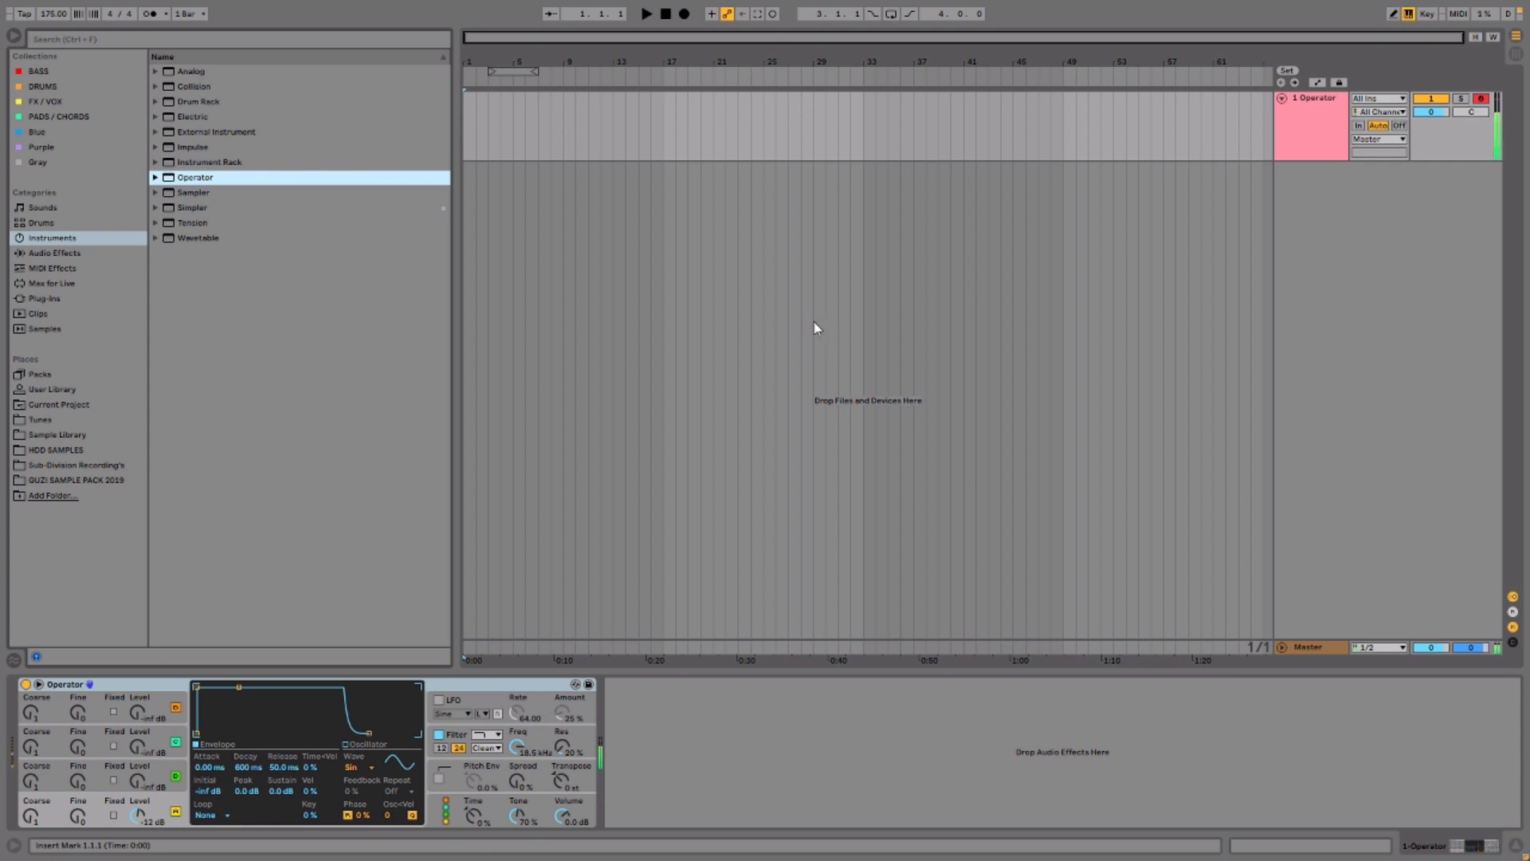
key("z")
left_click(55, 252)
double_click(199, 428)
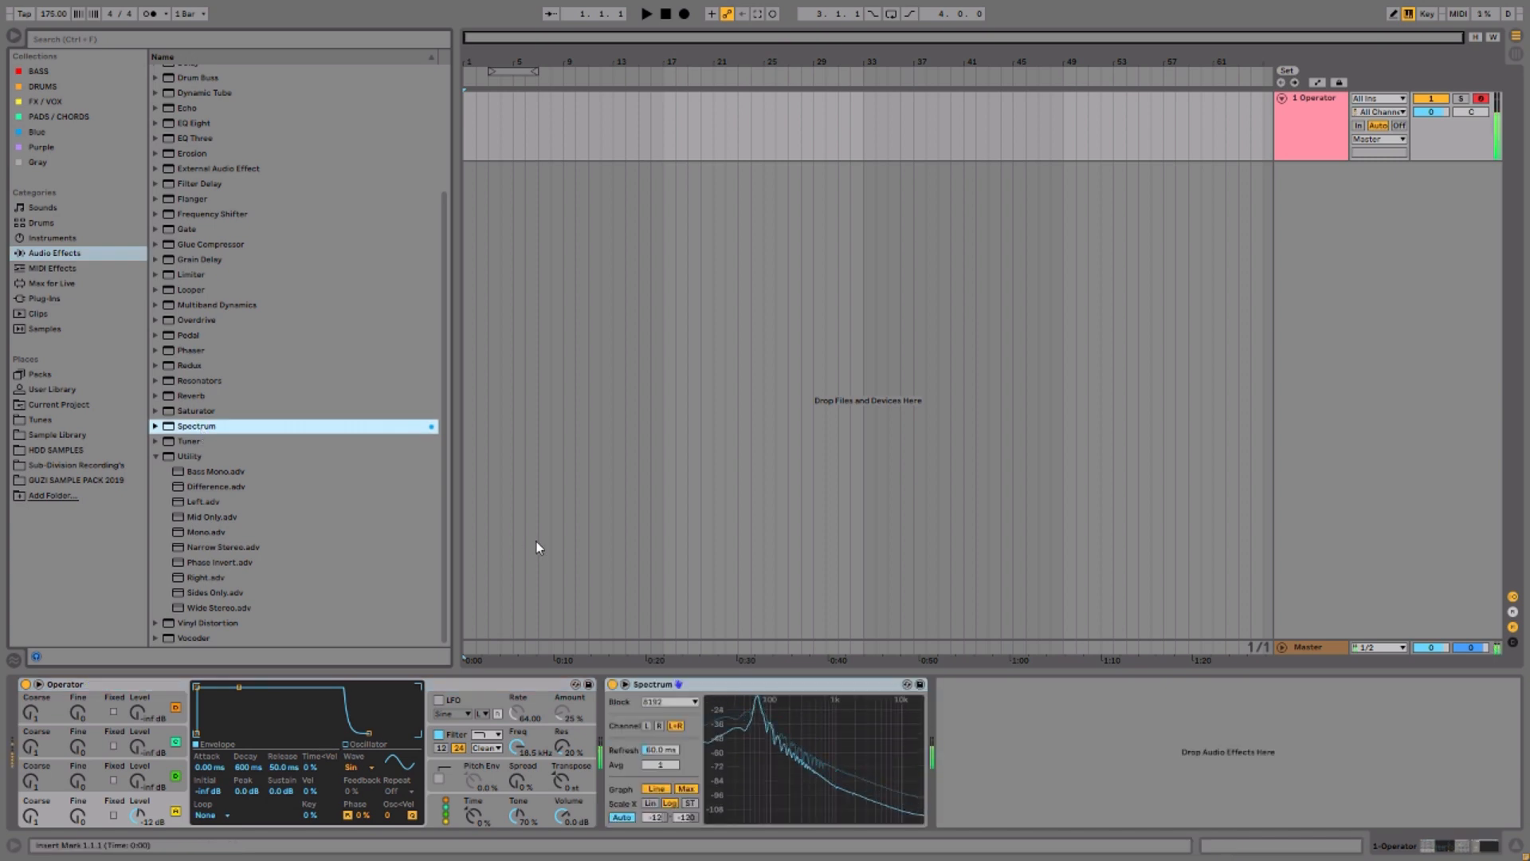
key("z")
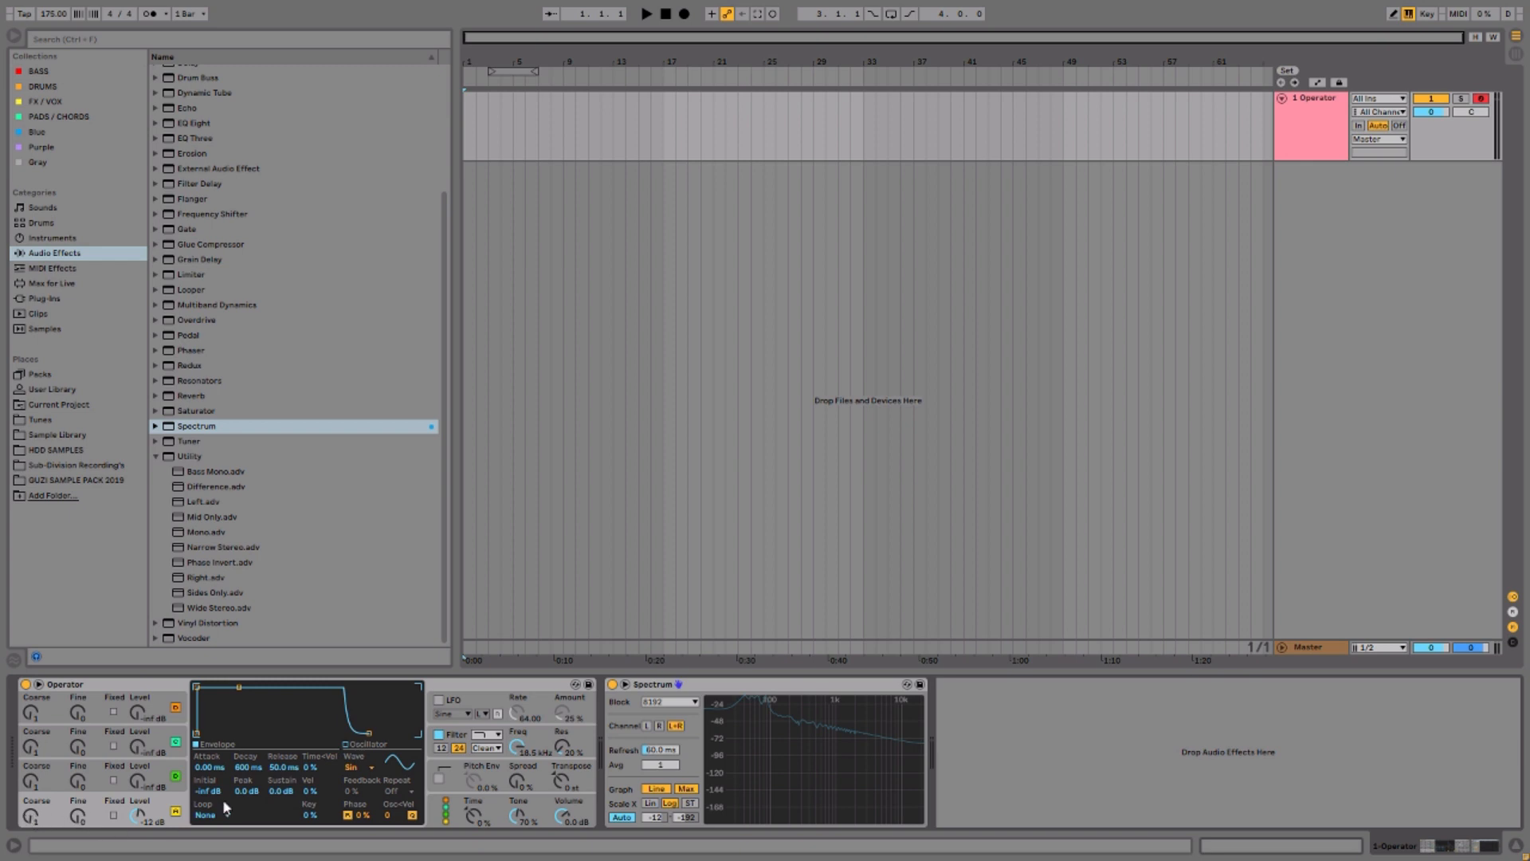
Step: Draw a custom waveform for oscillator A with a run of low harmonics and a few high ones, and return to the envelope display
left_click(380, 750)
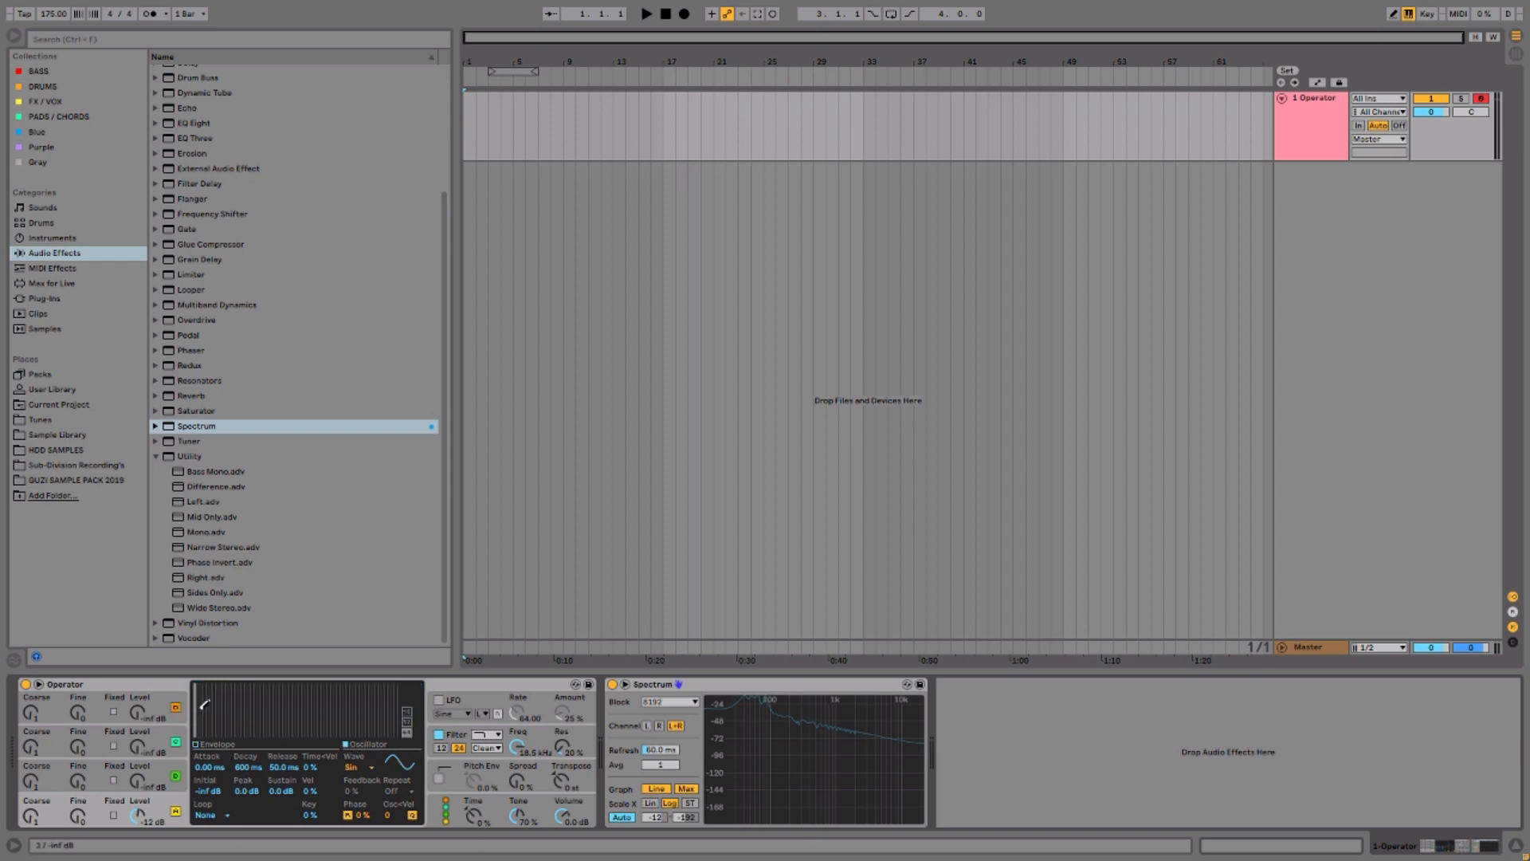
mouse_move(204, 703)
left_mouse_down()
mouse_move(341, 709)
mouse_move(318, 730)
mouse_move(223, 733)
left_mouse_up()
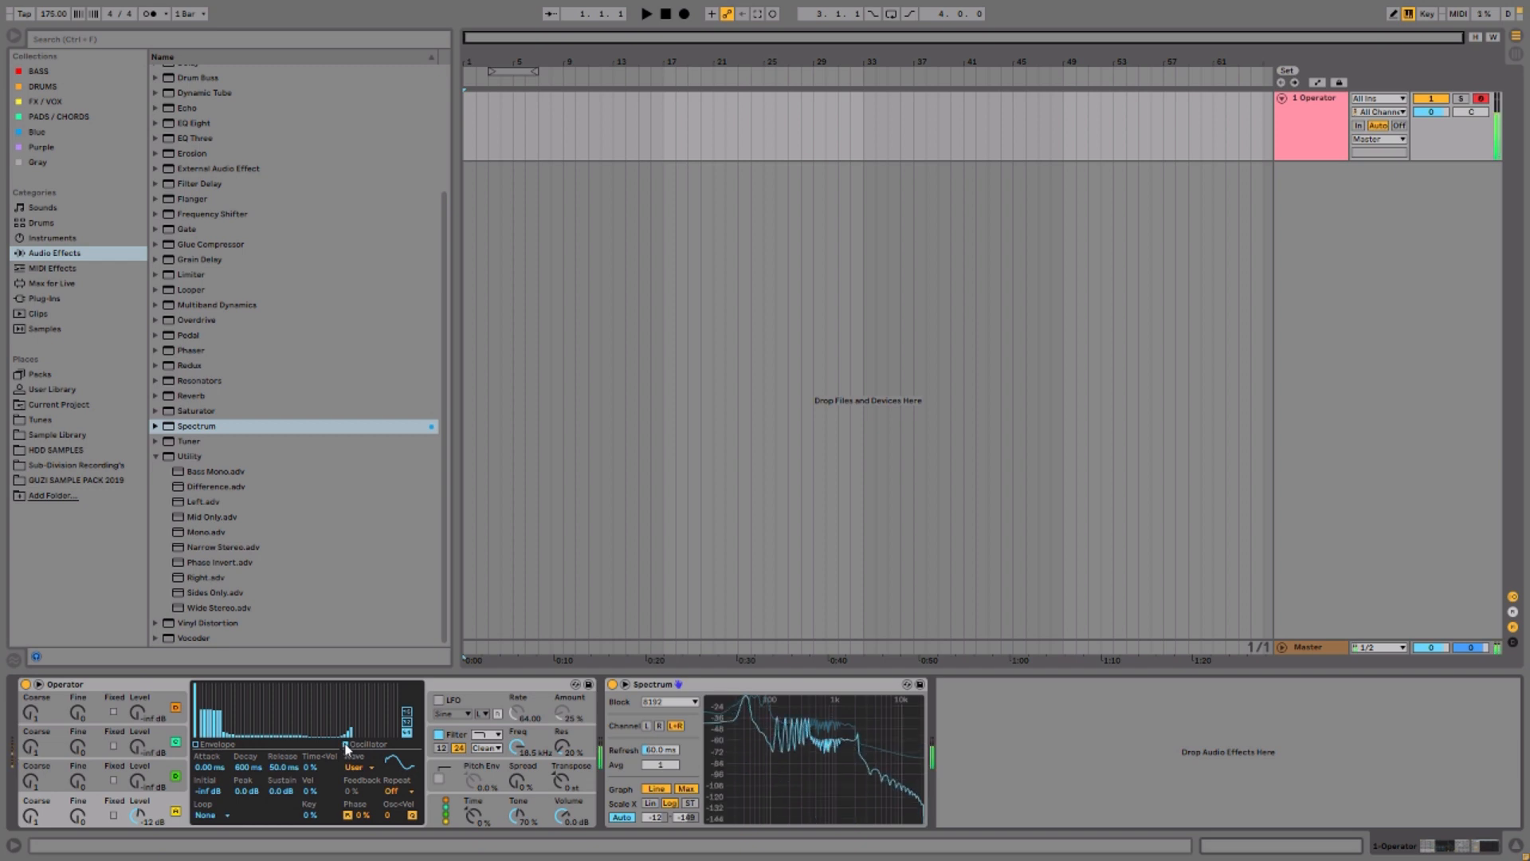
left_click(209, 746)
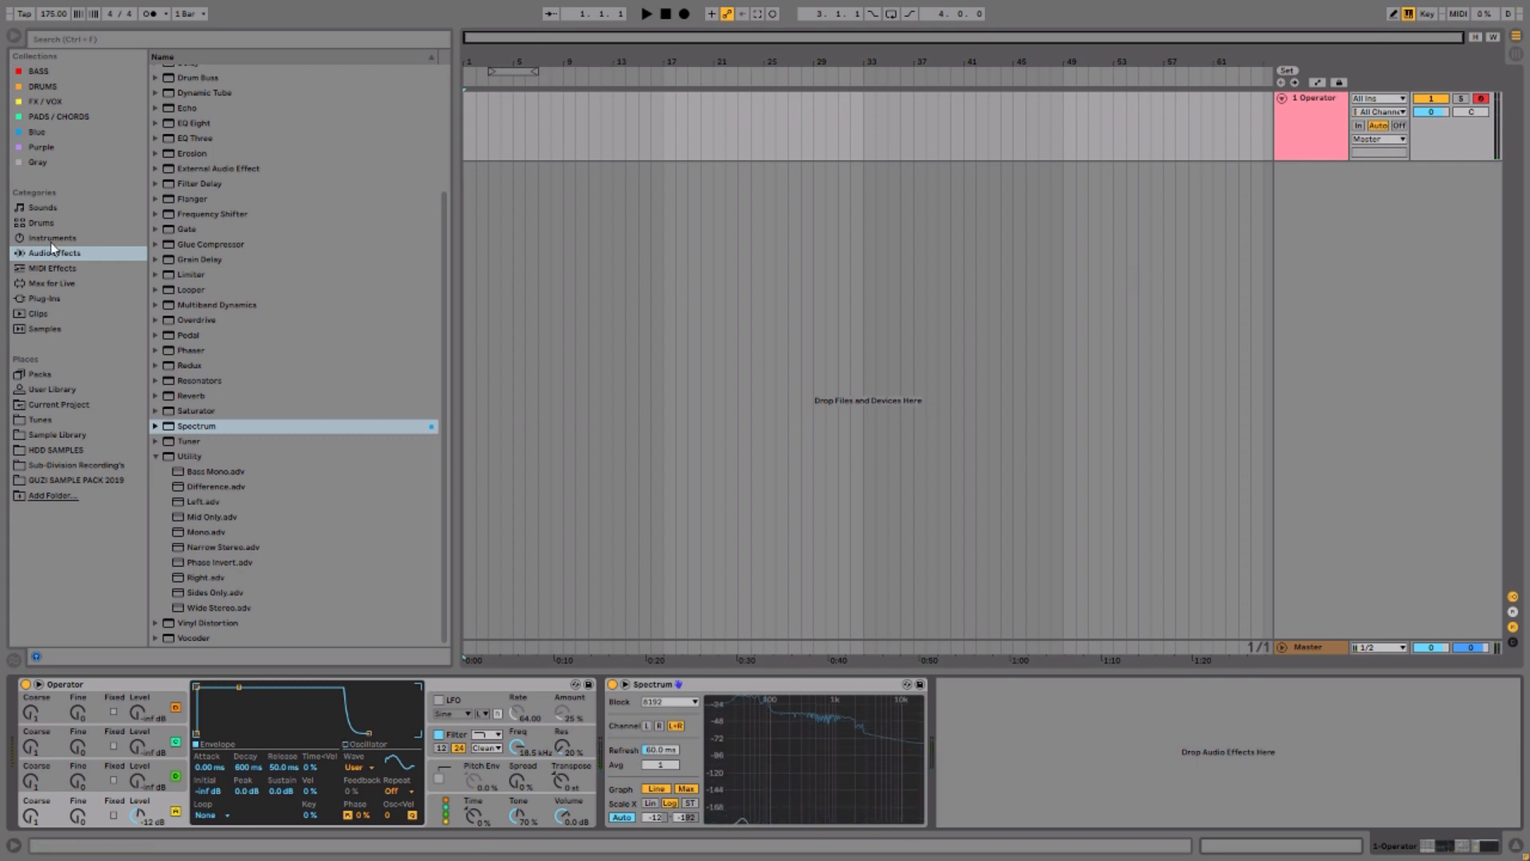
Step: Add a second Operator on a new track below the first one
left_click(86, 239)
left_click_drag(196, 179, 681, 256)
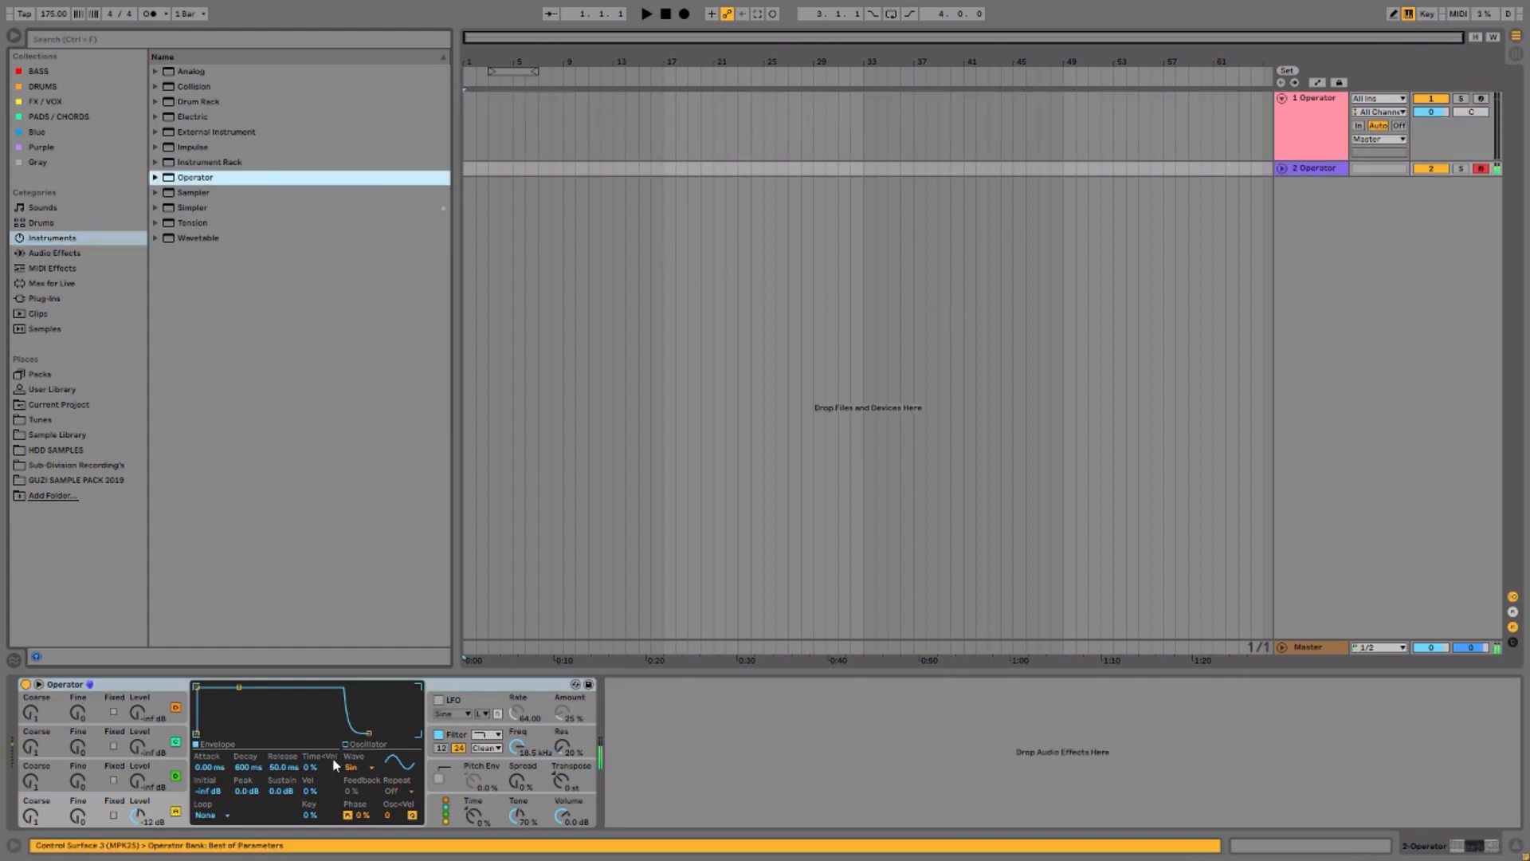
Step: Switch the second Operator's oscillator A to the User waveform and draw harmonics in two broad humps
left_click(363, 766)
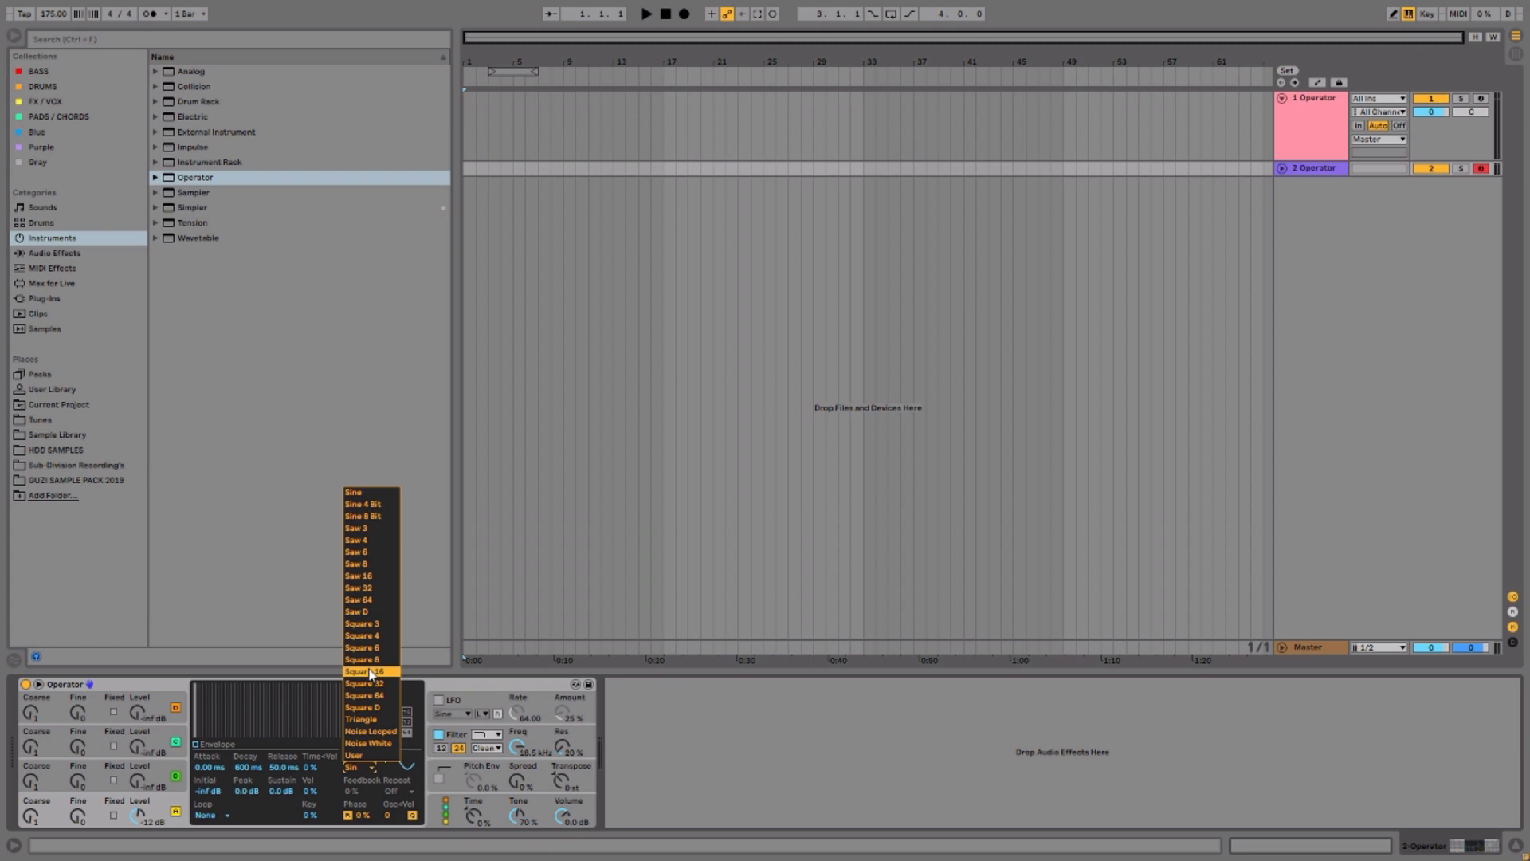
left_click(372, 754)
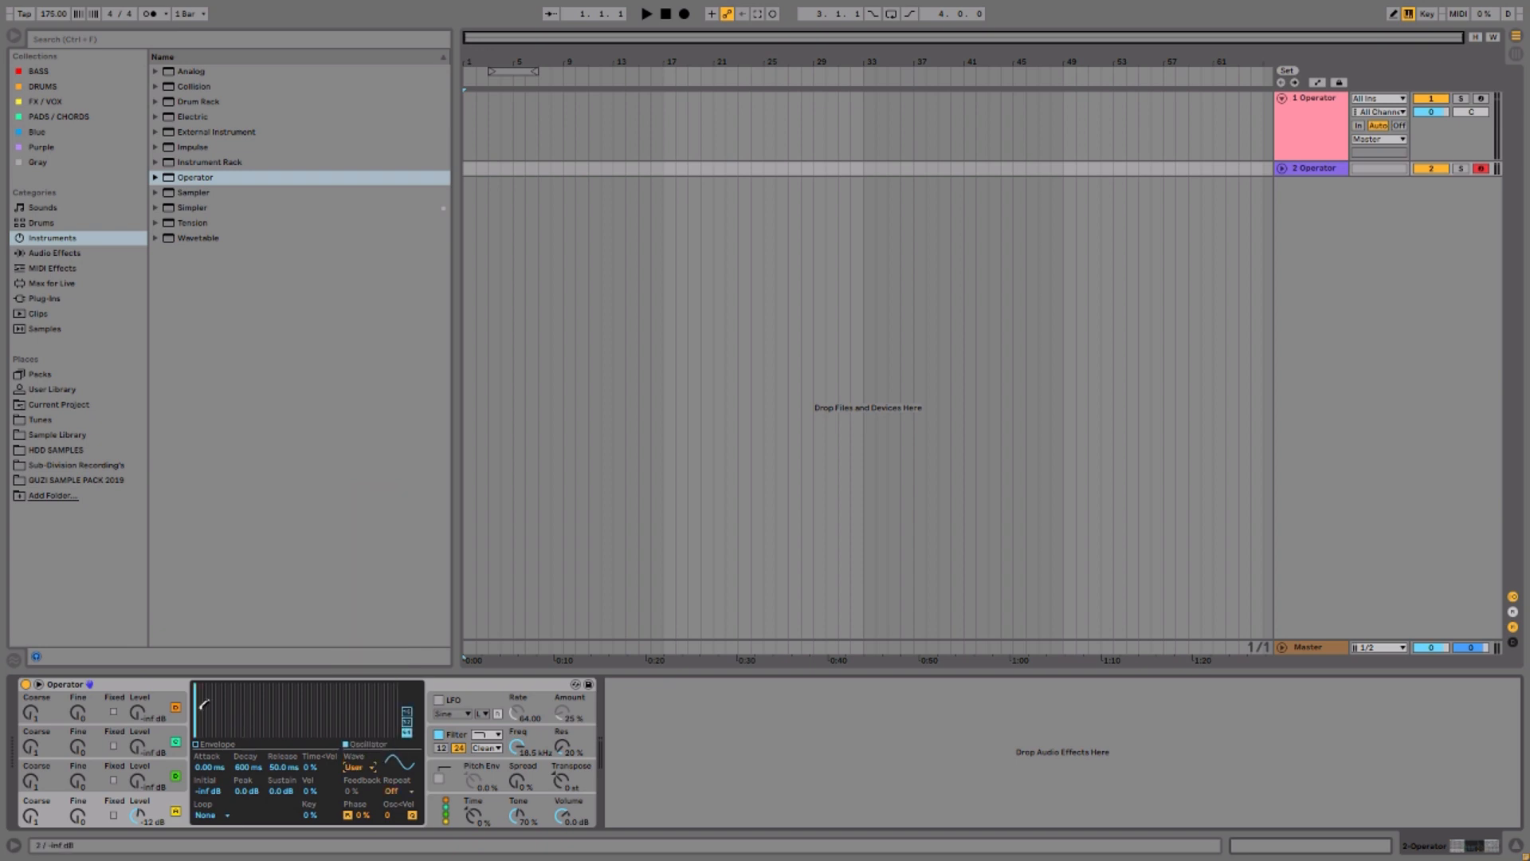
left_click_drag(203, 711, 383, 707)
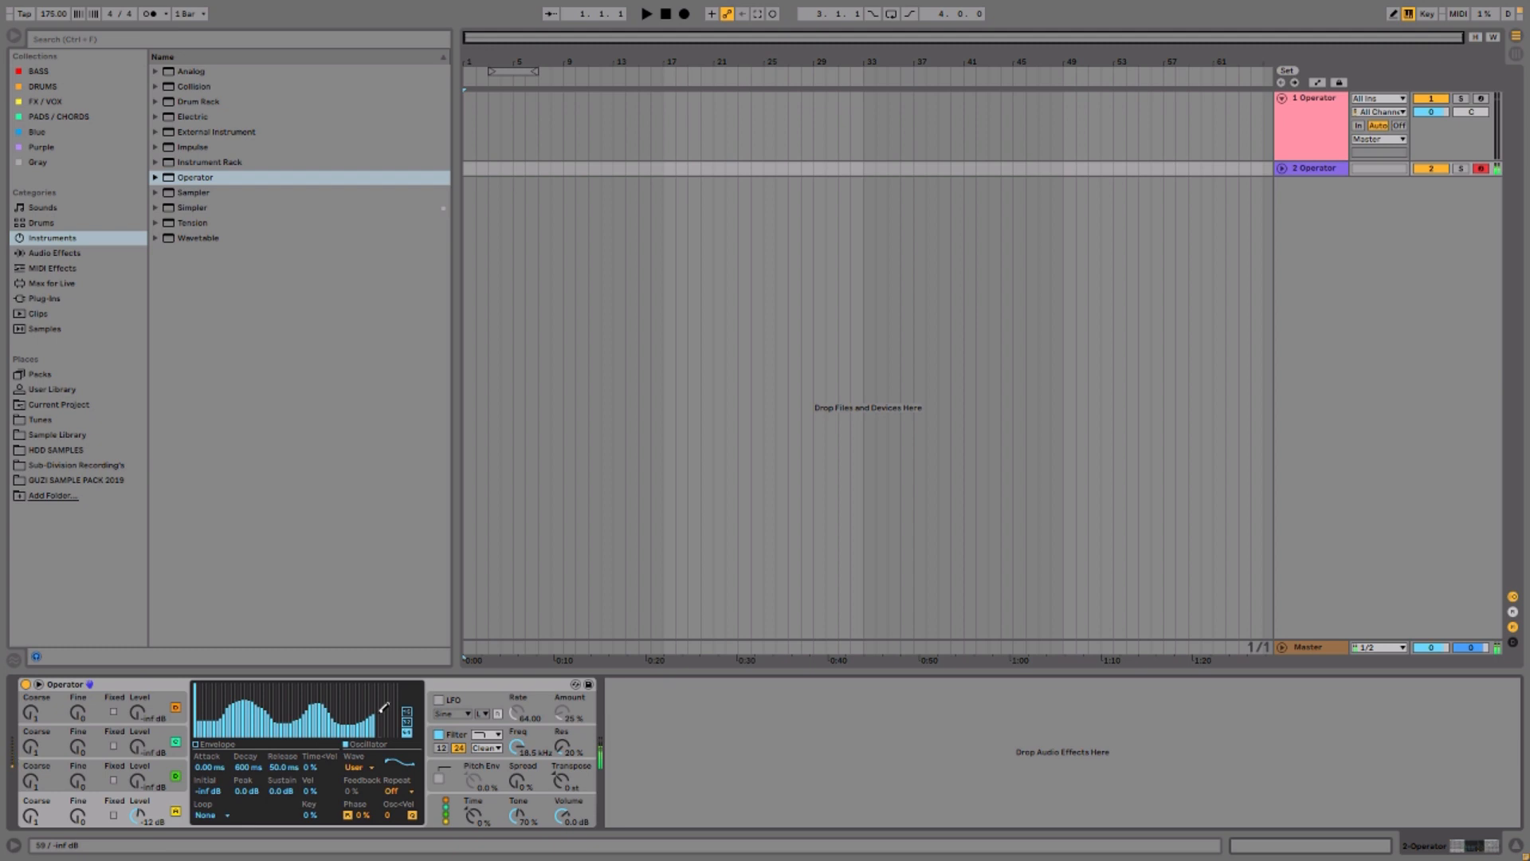
Step: Add a Spectrum analyzer to the second track and replace its Operator with a fresh default one
left_click(54, 253)
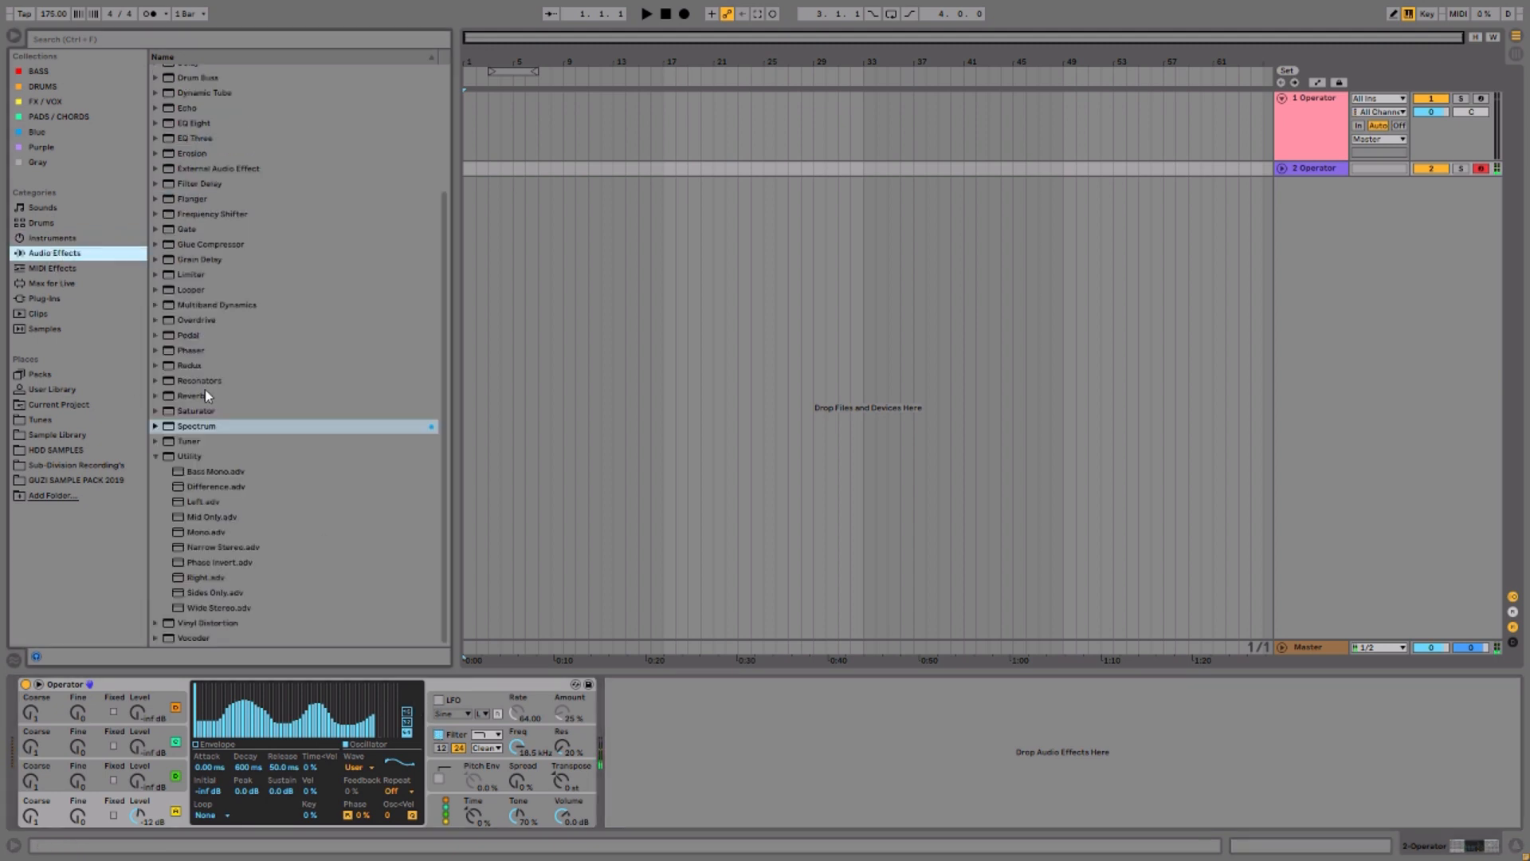
double_click(195, 425)
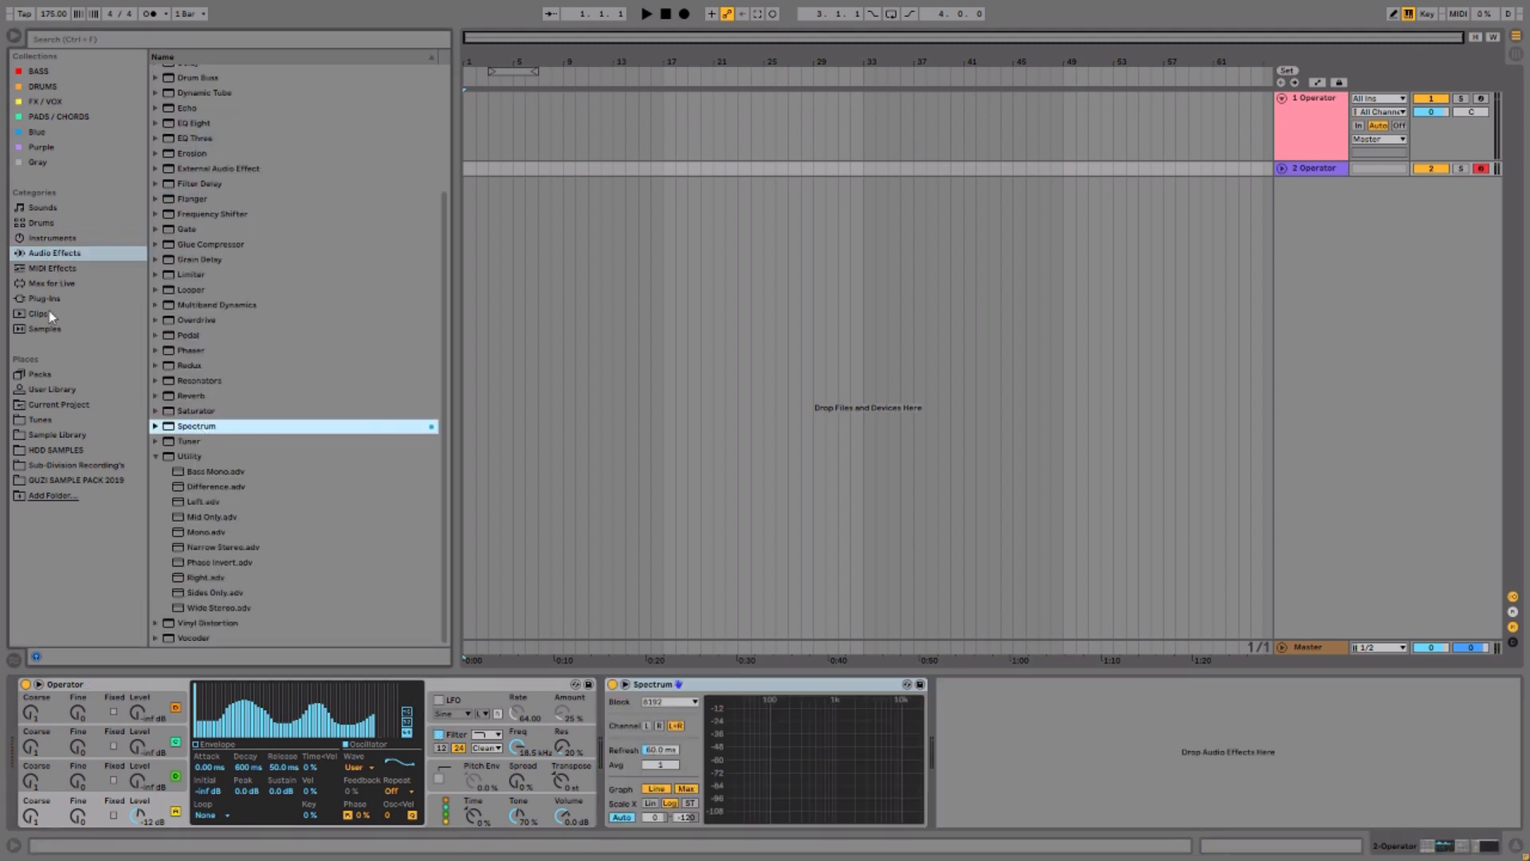
left_click(53, 239)
left_click_drag(195, 177, 156, 730)
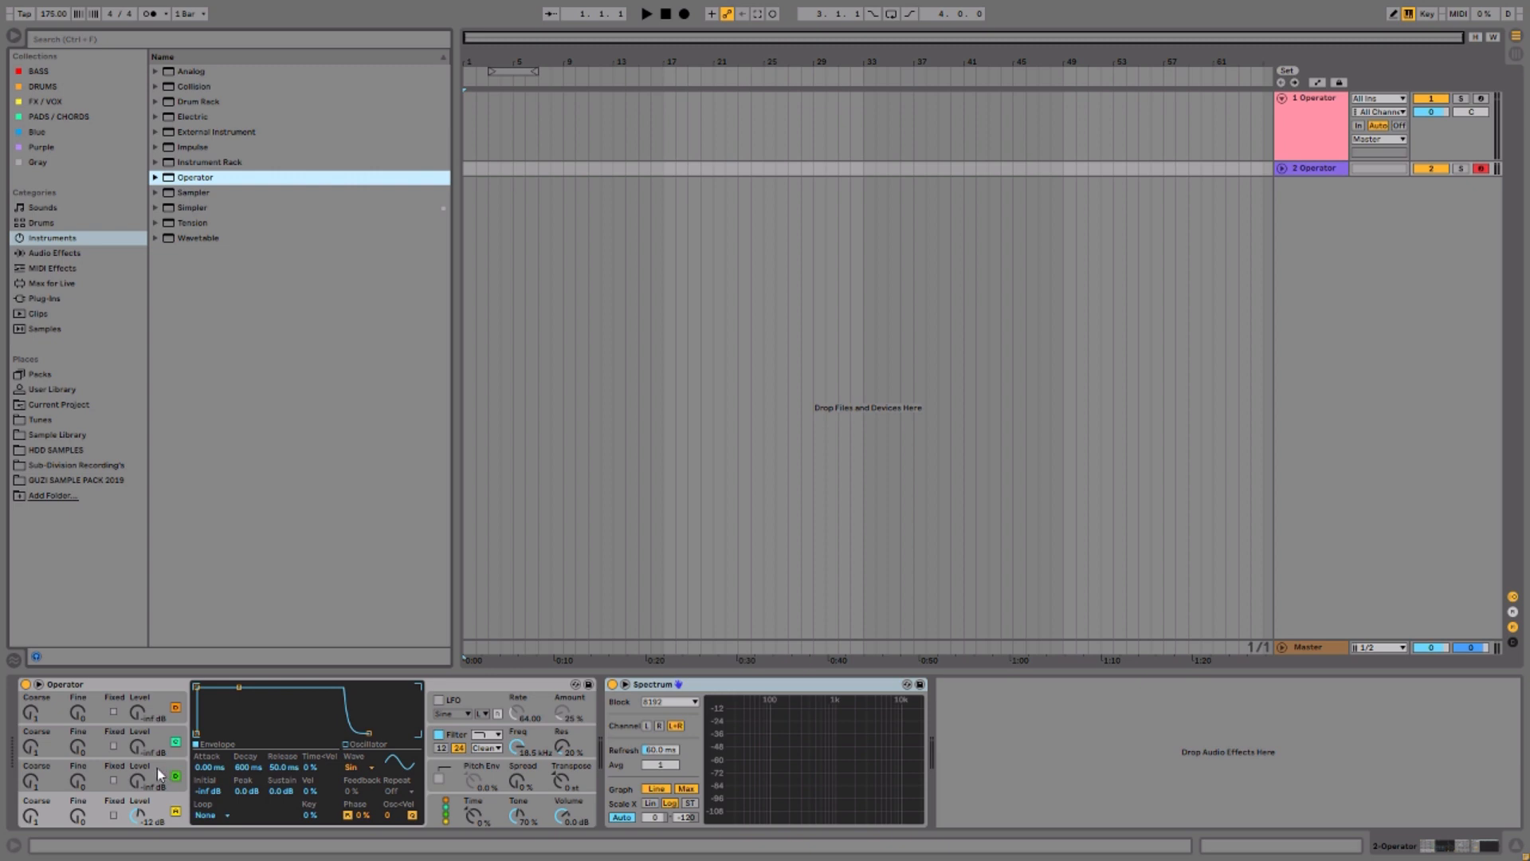
Step: Raise oscillator B's level to -24 dB on the second Operator and set its waveform to Saw 8
left_click(157, 767)
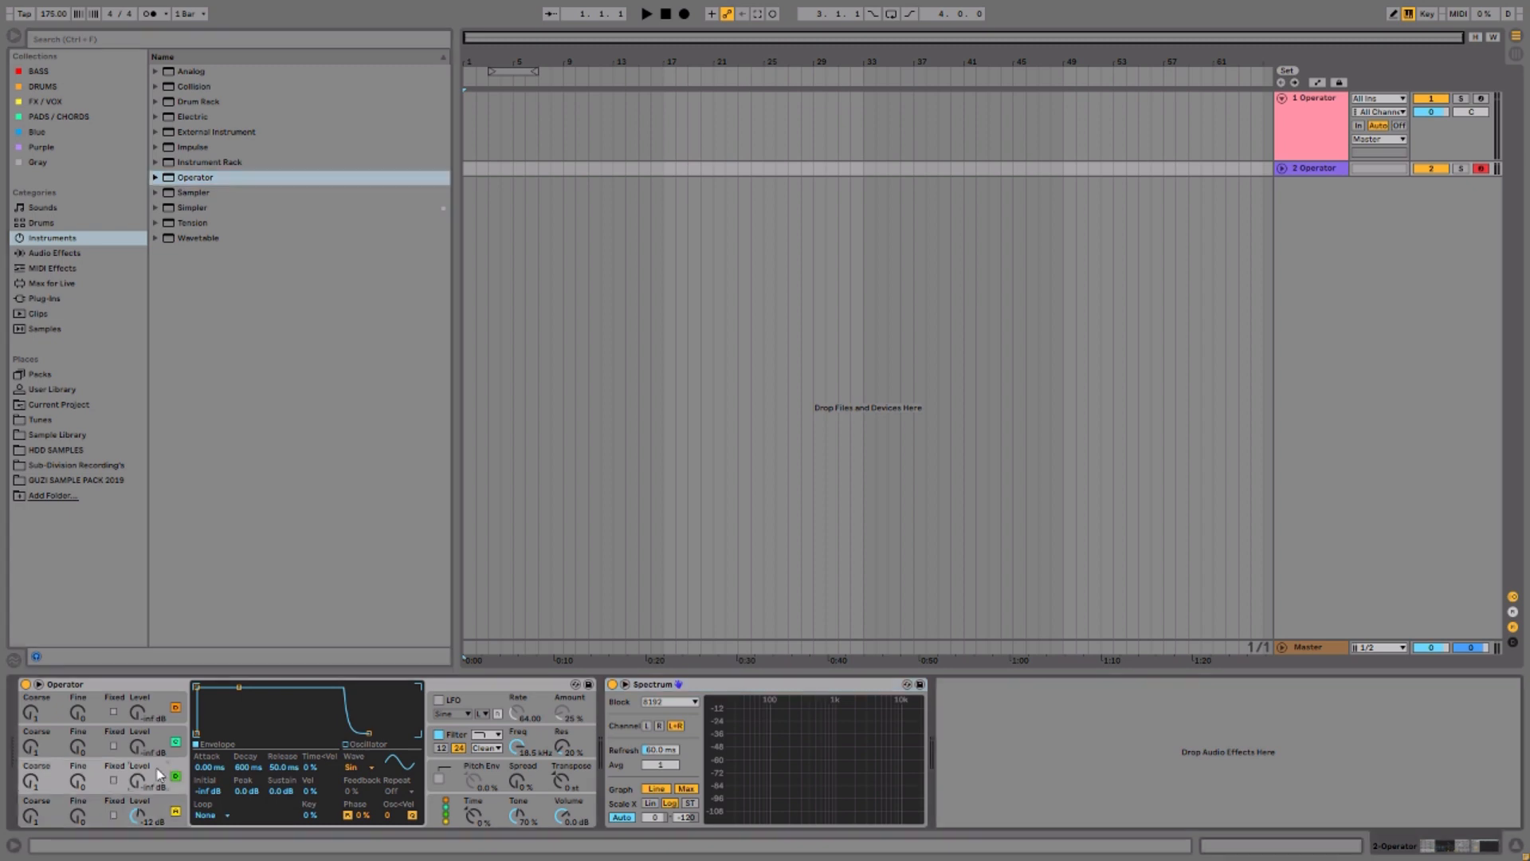
left_click_drag(137, 782, 137, 761)
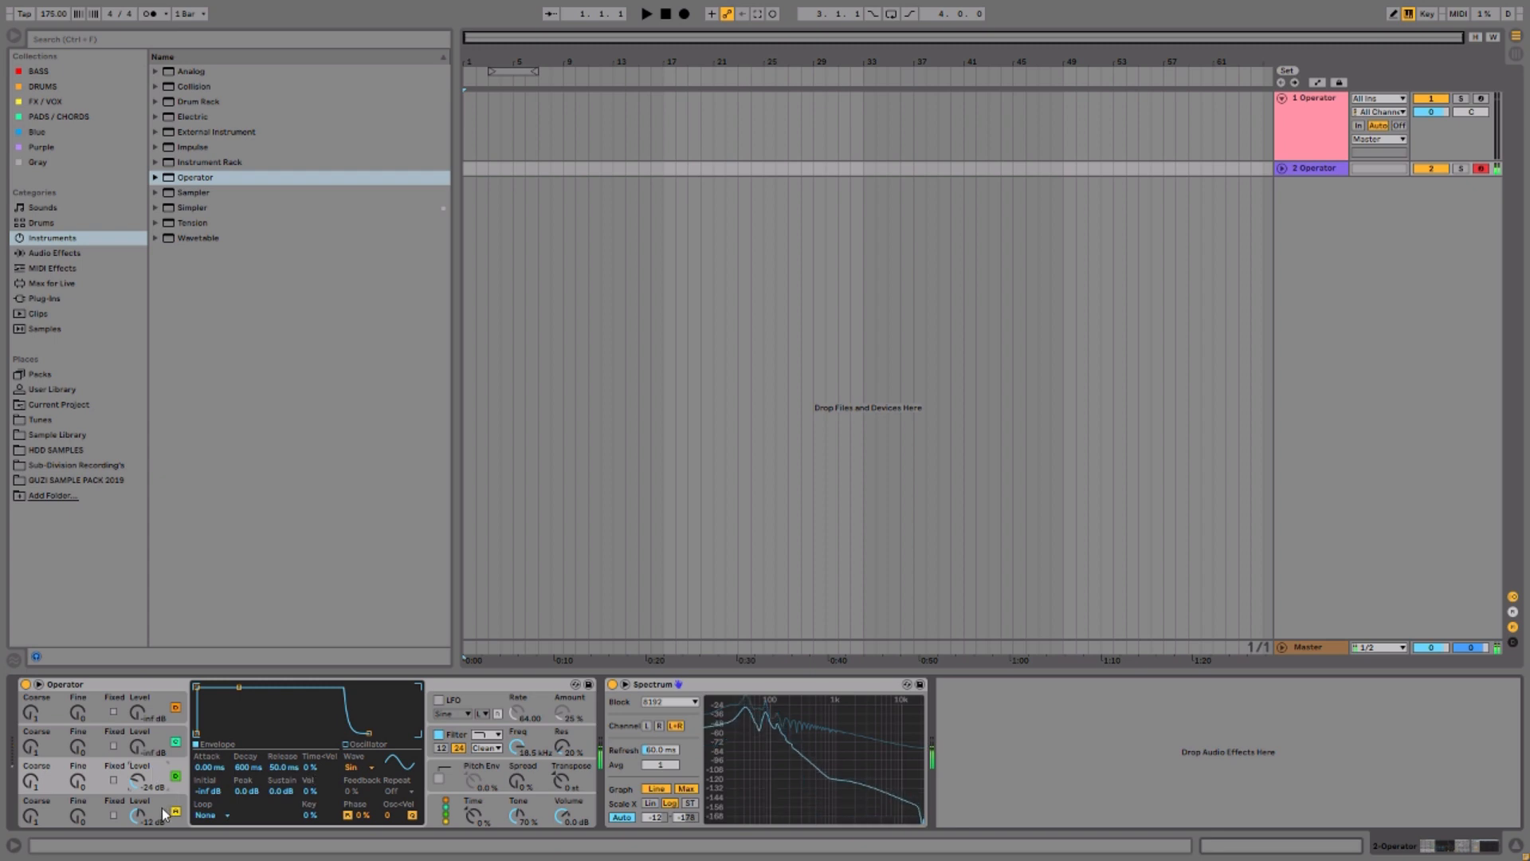
left_click(162, 812)
left_click(155, 766)
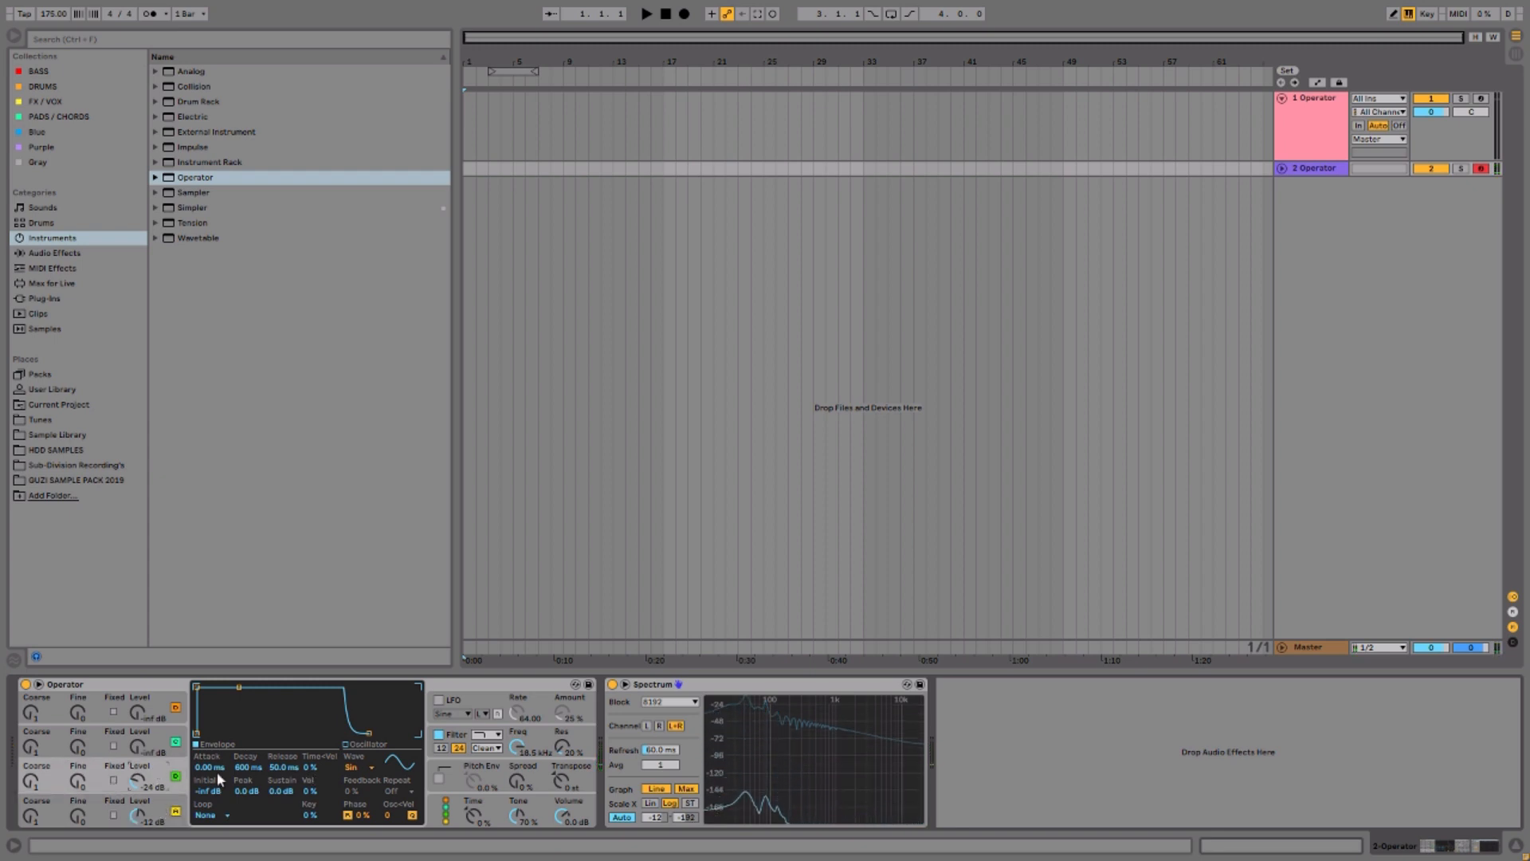
left_click(350, 767)
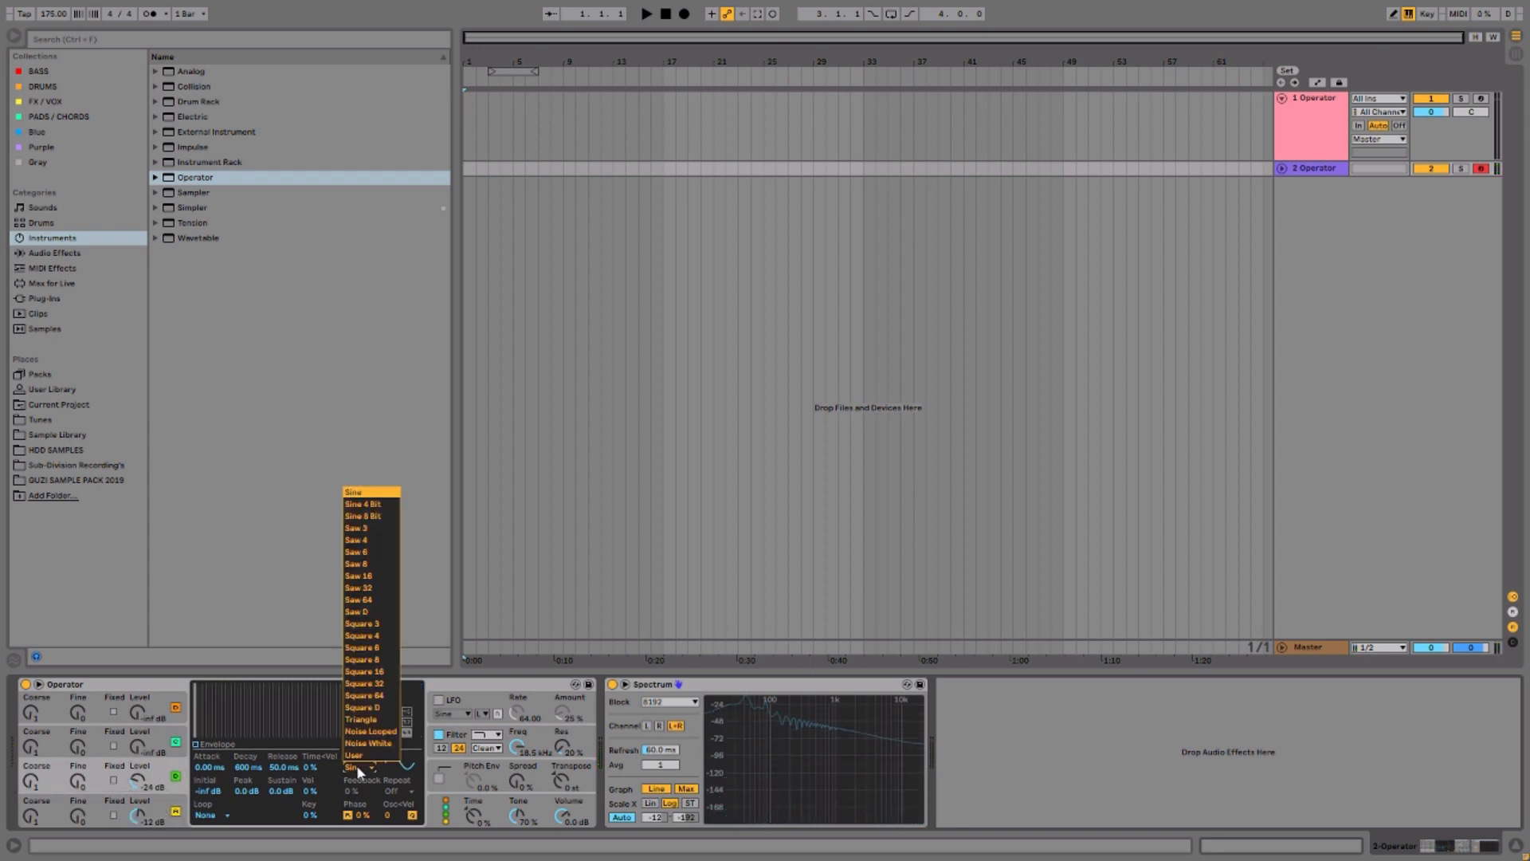
left_click(371, 563)
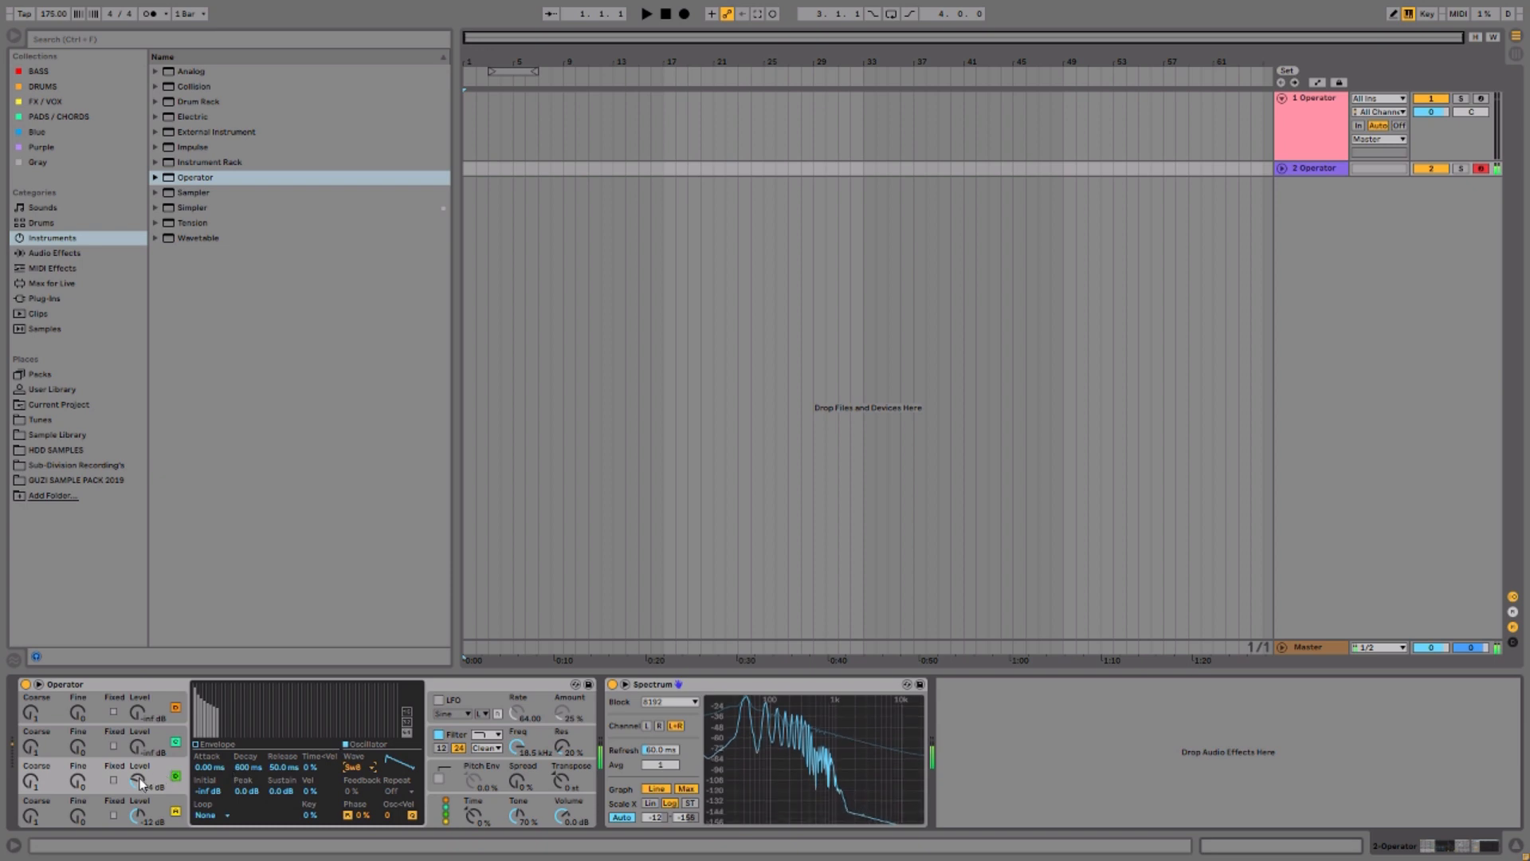
Step: Set oscillator B's level to -18 dB and fine tuning to 73, with envelope attack 3.10 ms, decay 159 ms and release 7.00 s
left_click_drag(139, 779, 139, 767)
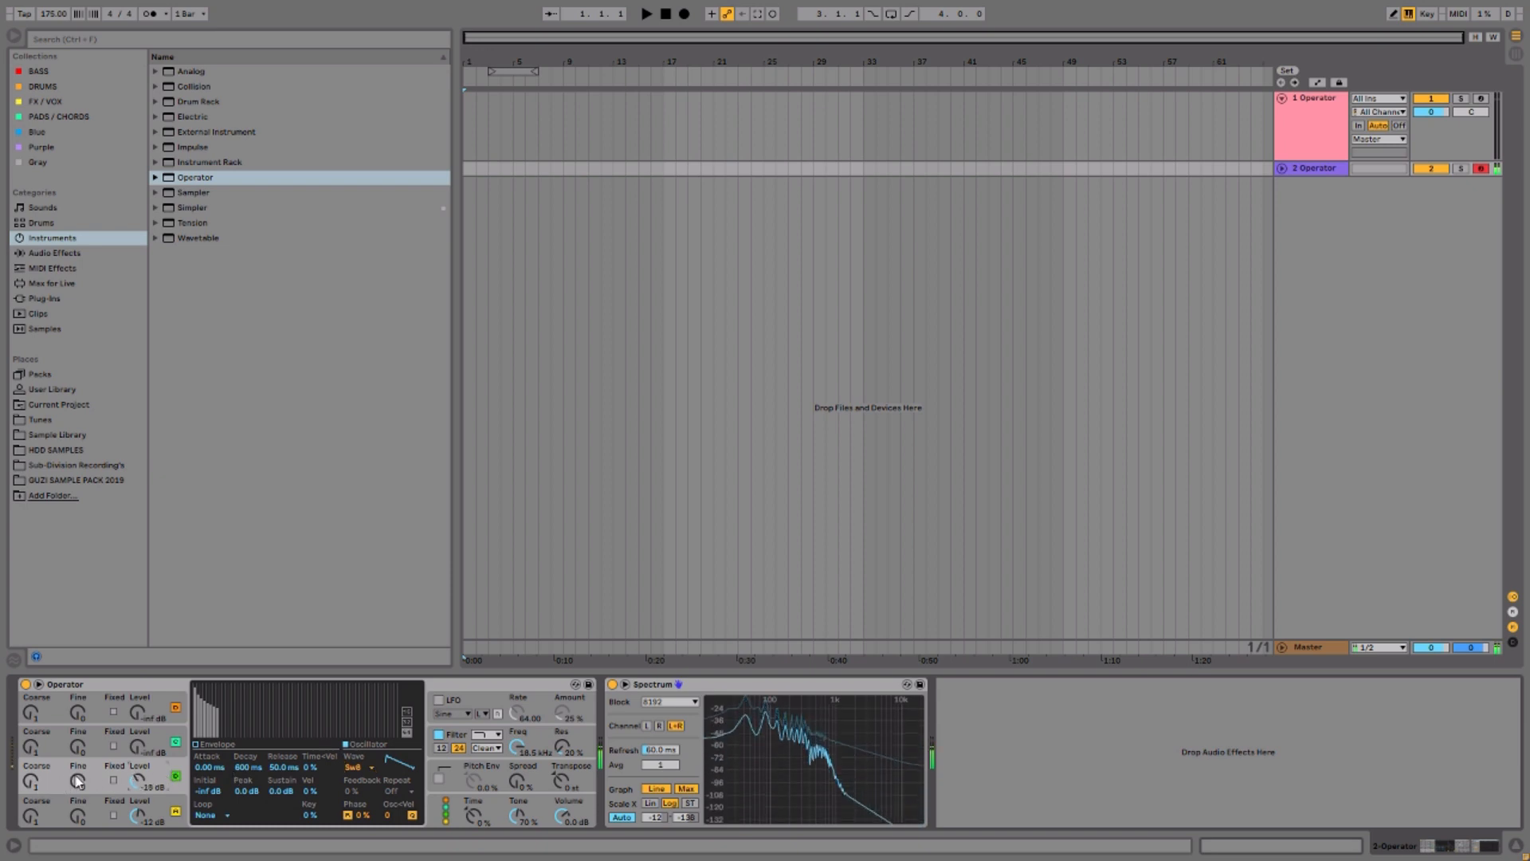
mouse_move(80, 786)
left_mouse_down()
mouse_move(80, 768)
mouse_move(99, 779)
left_mouse_up()
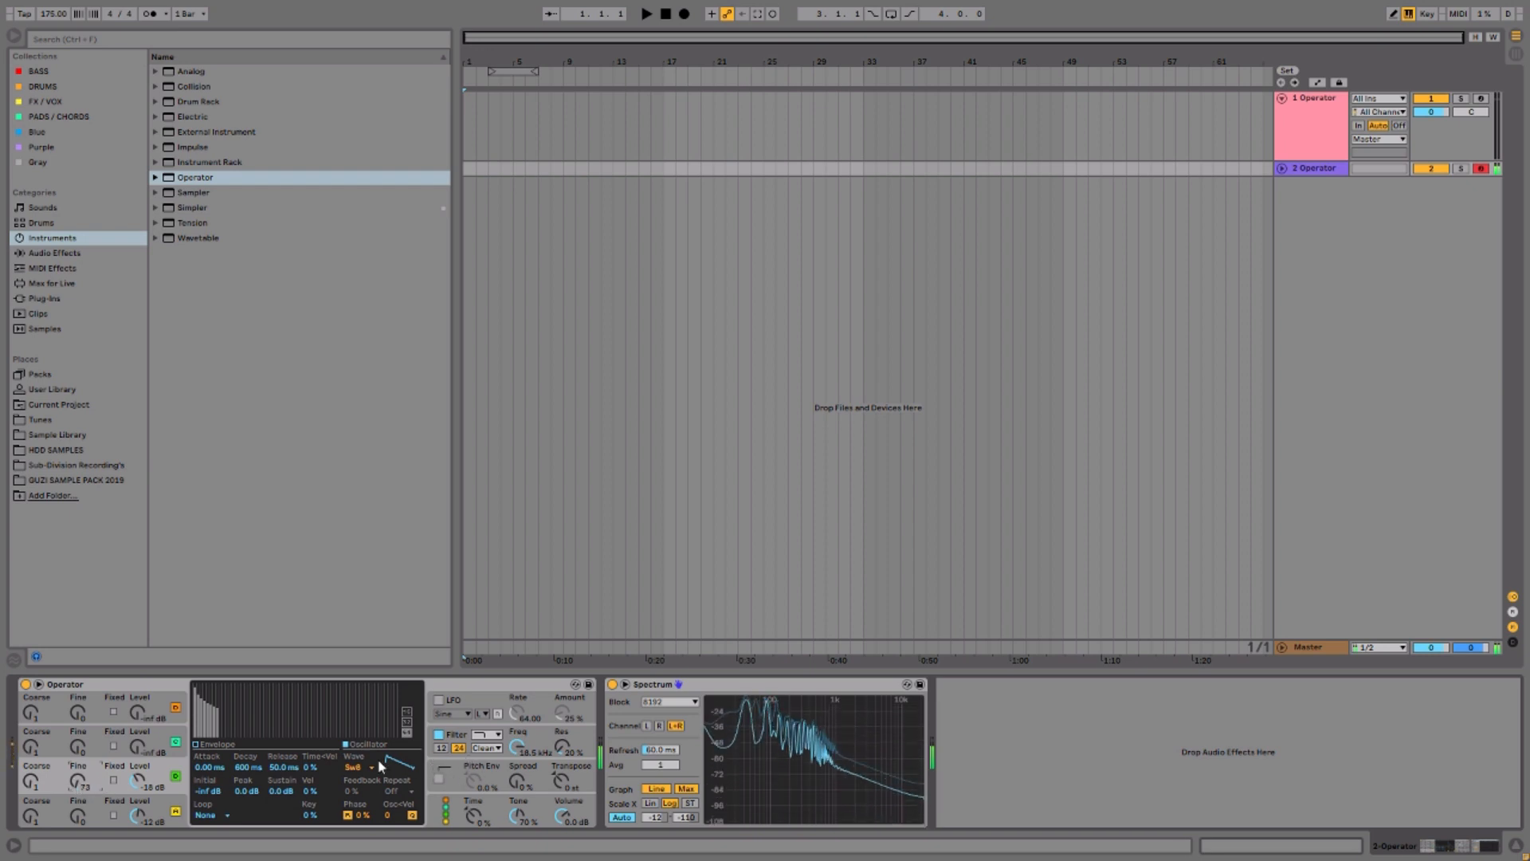
left_click_drag(210, 766, 280, 760)
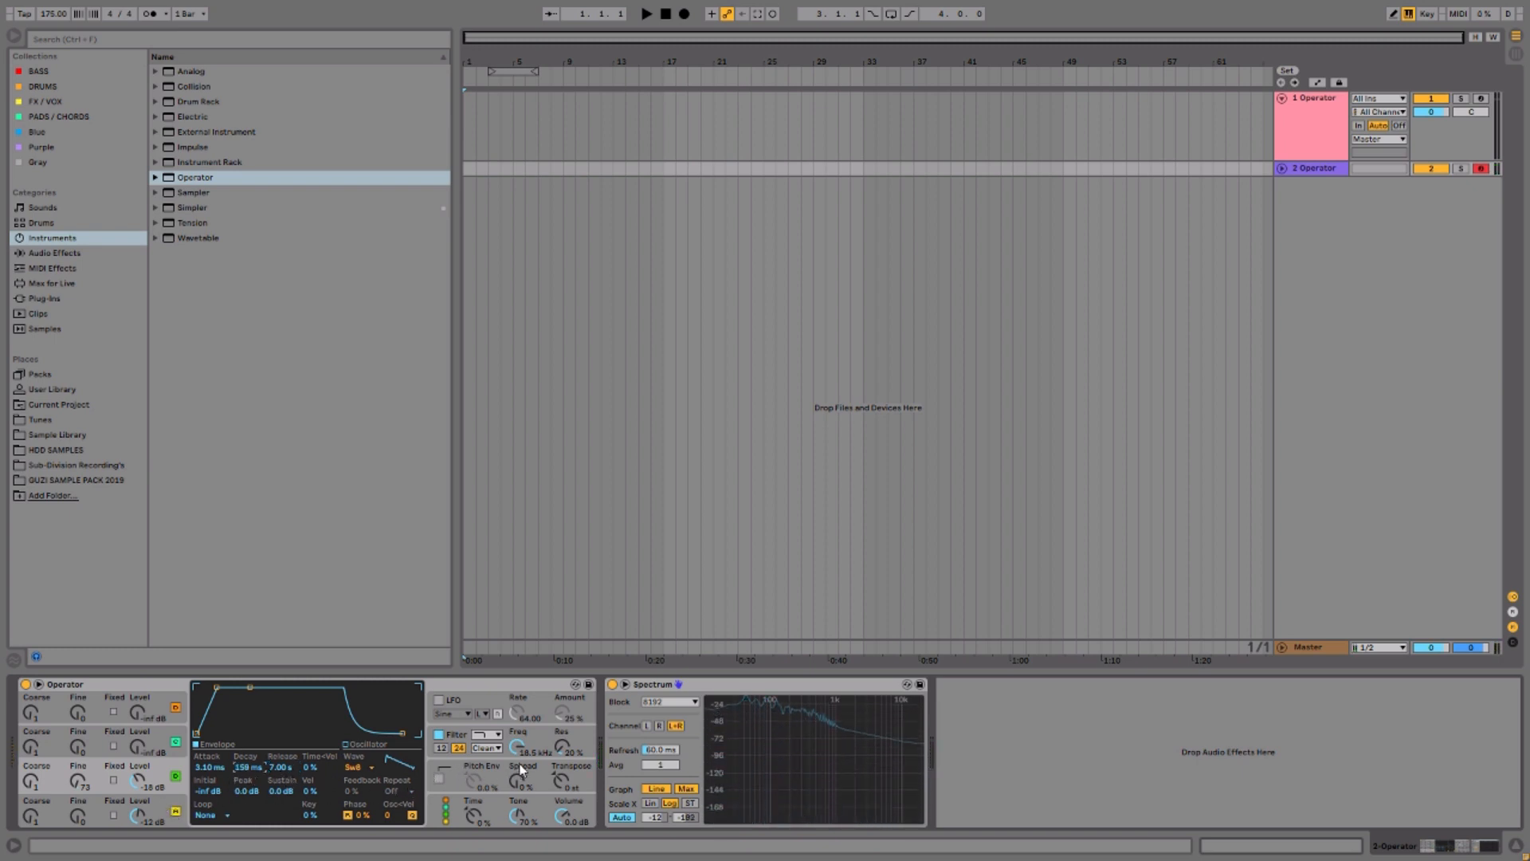
Step: Enable the pitch envelope at 100% and set both its initial and peak values to -12 st
left_click(438, 778)
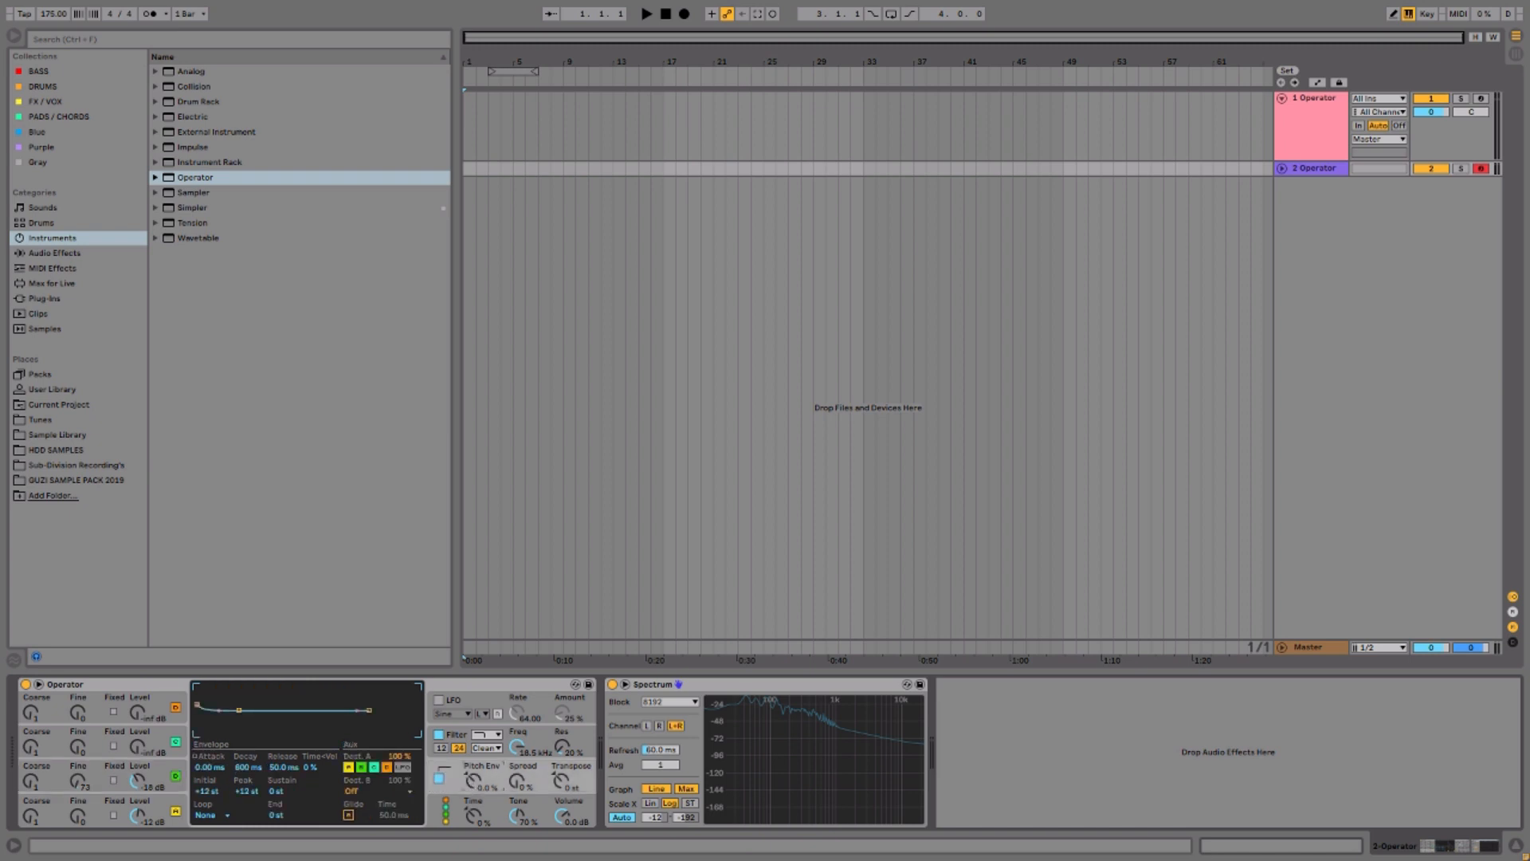
left_click_drag(474, 781, 474, 702)
left_click_drag(204, 792, 204, 832)
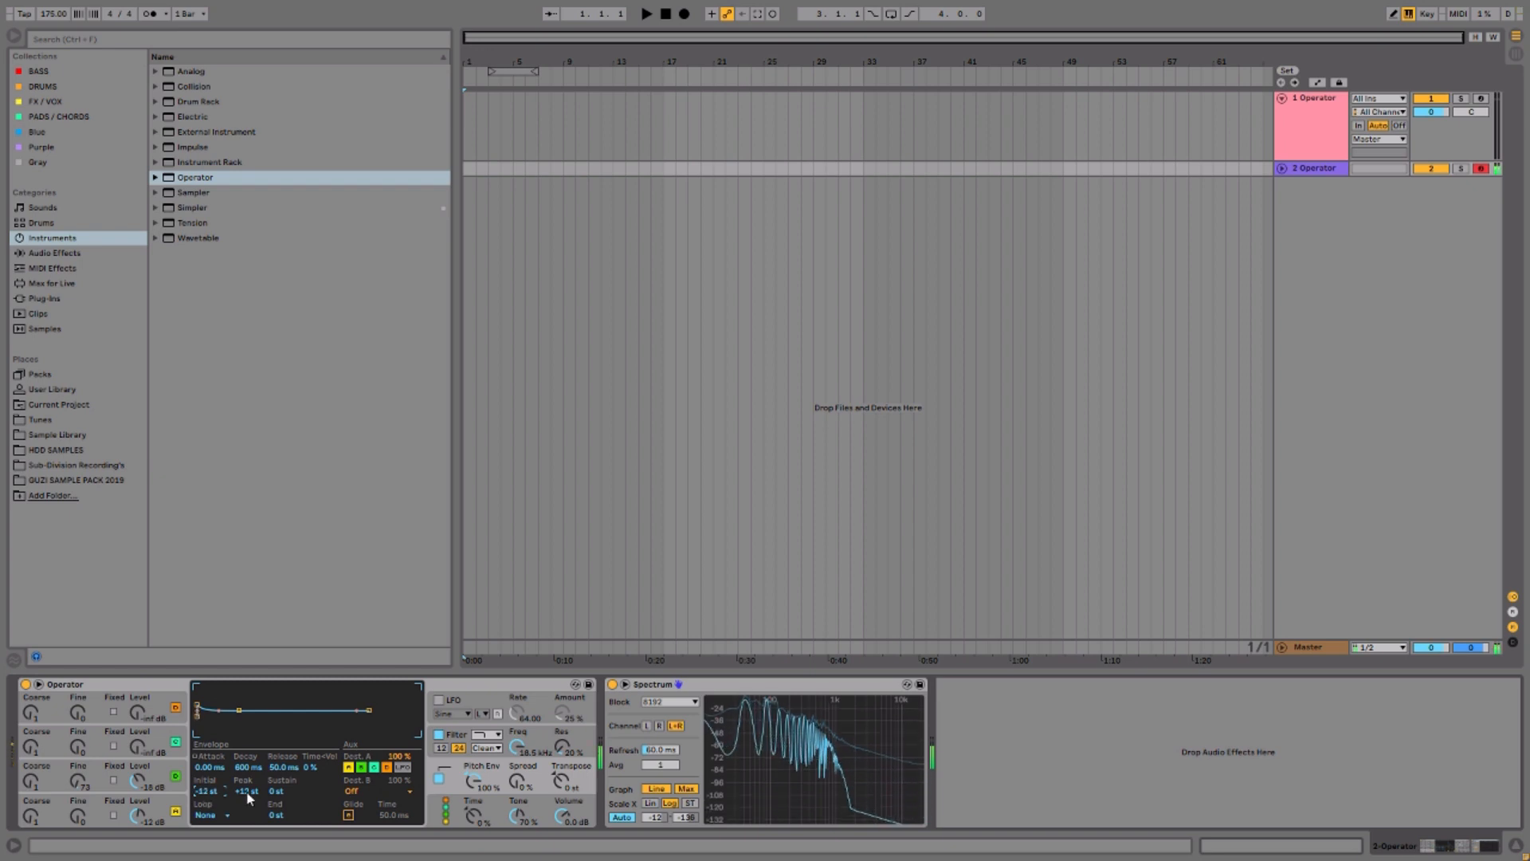
left_click_drag(248, 795, 247, 813)
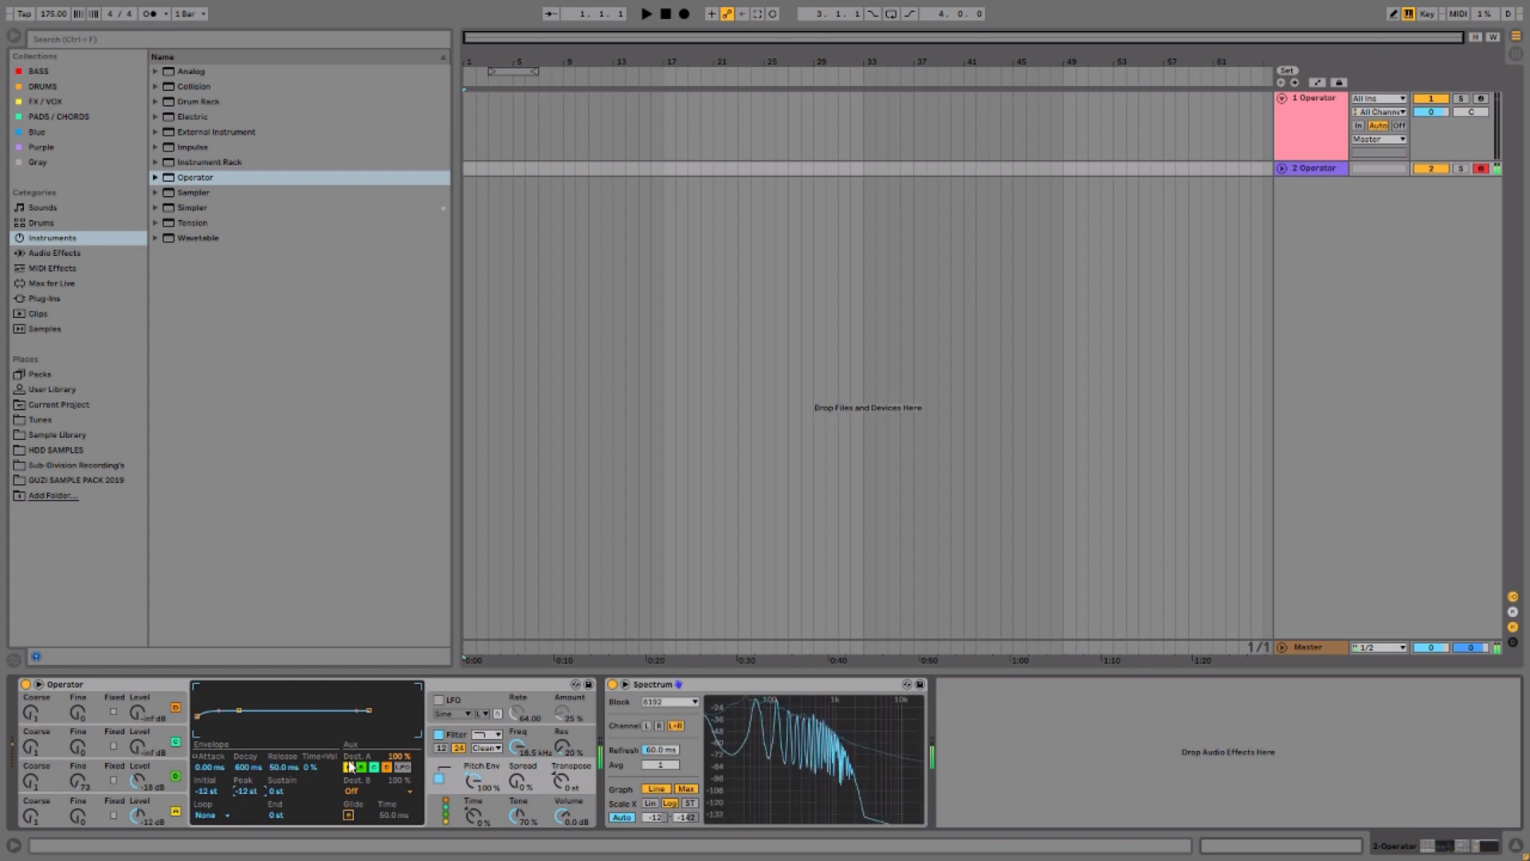
Step: Set the pitch envelope's decay to 687 ms and raise the computer keyboard's octave
left_click_drag(248, 767, 248, 756)
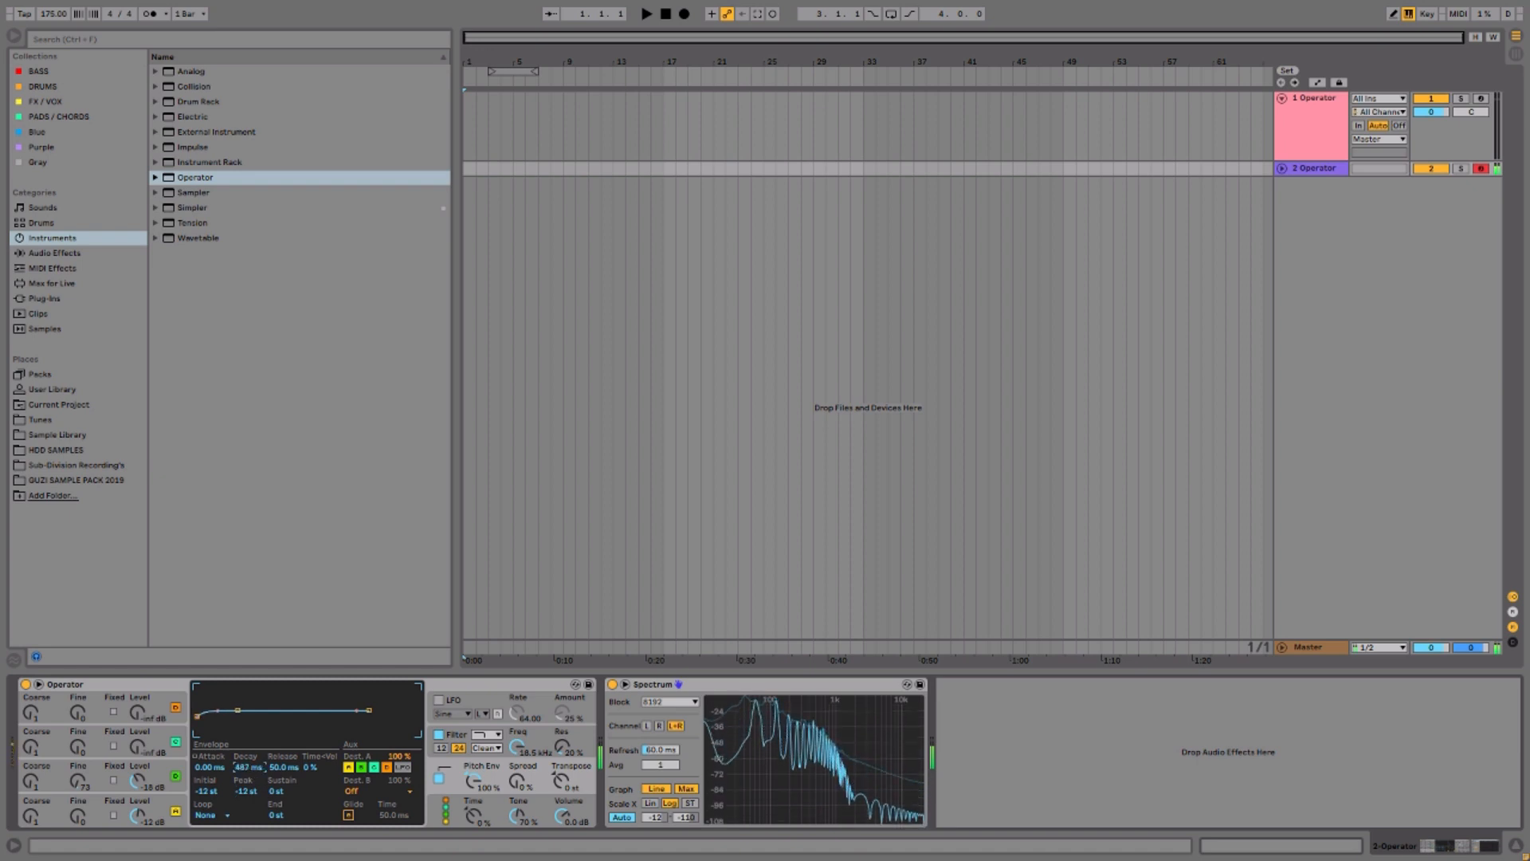
key("x")
left_click_drag(248, 766, 248, 761)
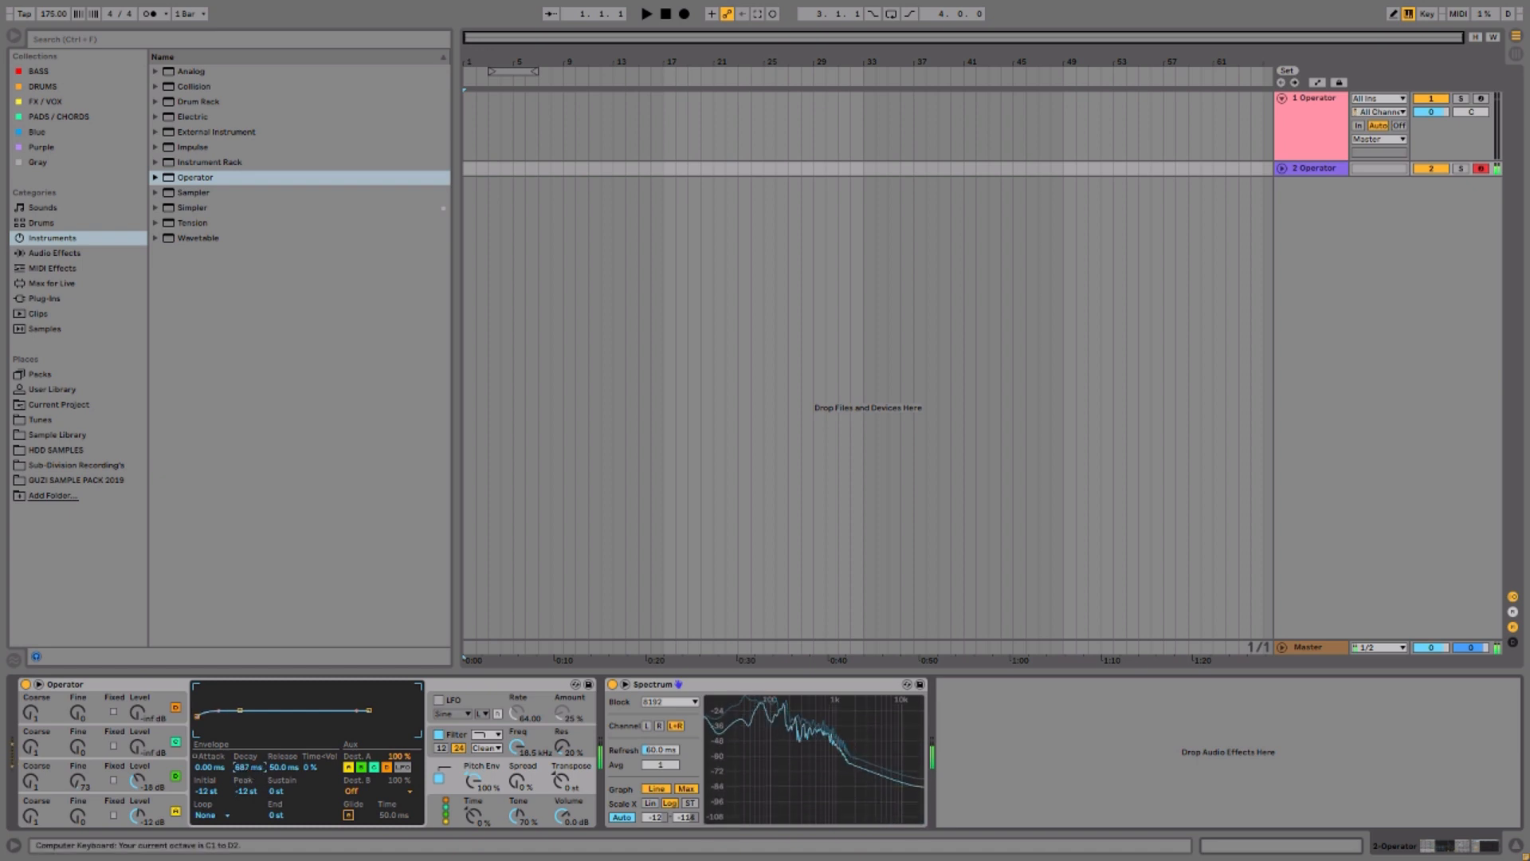
Step: Set oscillator B's coarse tuning to 2 and its fine tuning to 78
left_click_drag(77, 781, 77, 778)
left_click(30, 783)
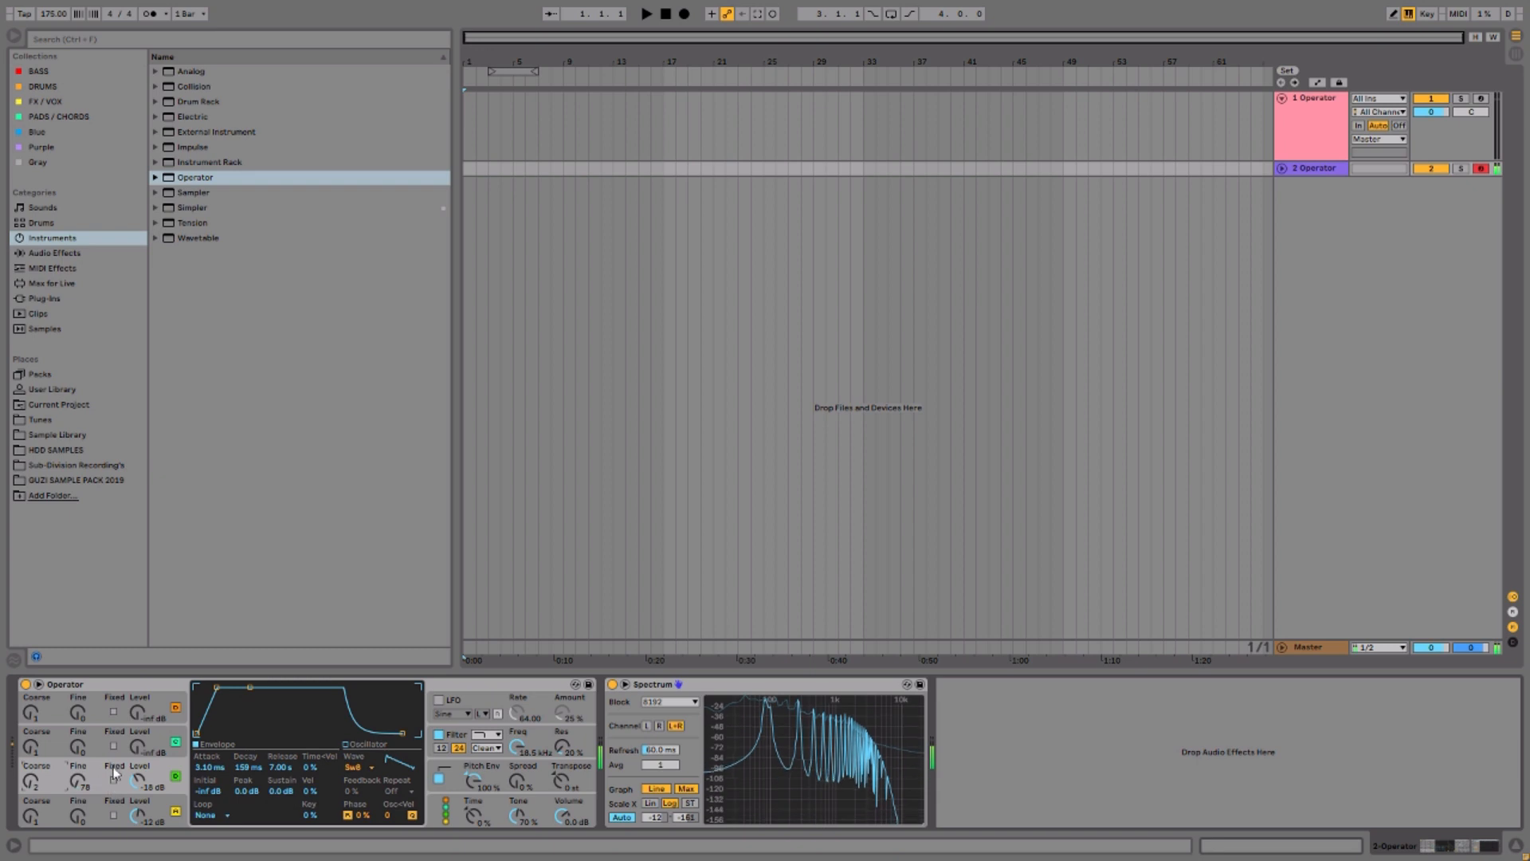
Step: Raise oscillator C's level to -16 dB and set its fine tuning to 43, keeping the sine waveform
left_click_drag(141, 747, 140, 741)
left_click(356, 766)
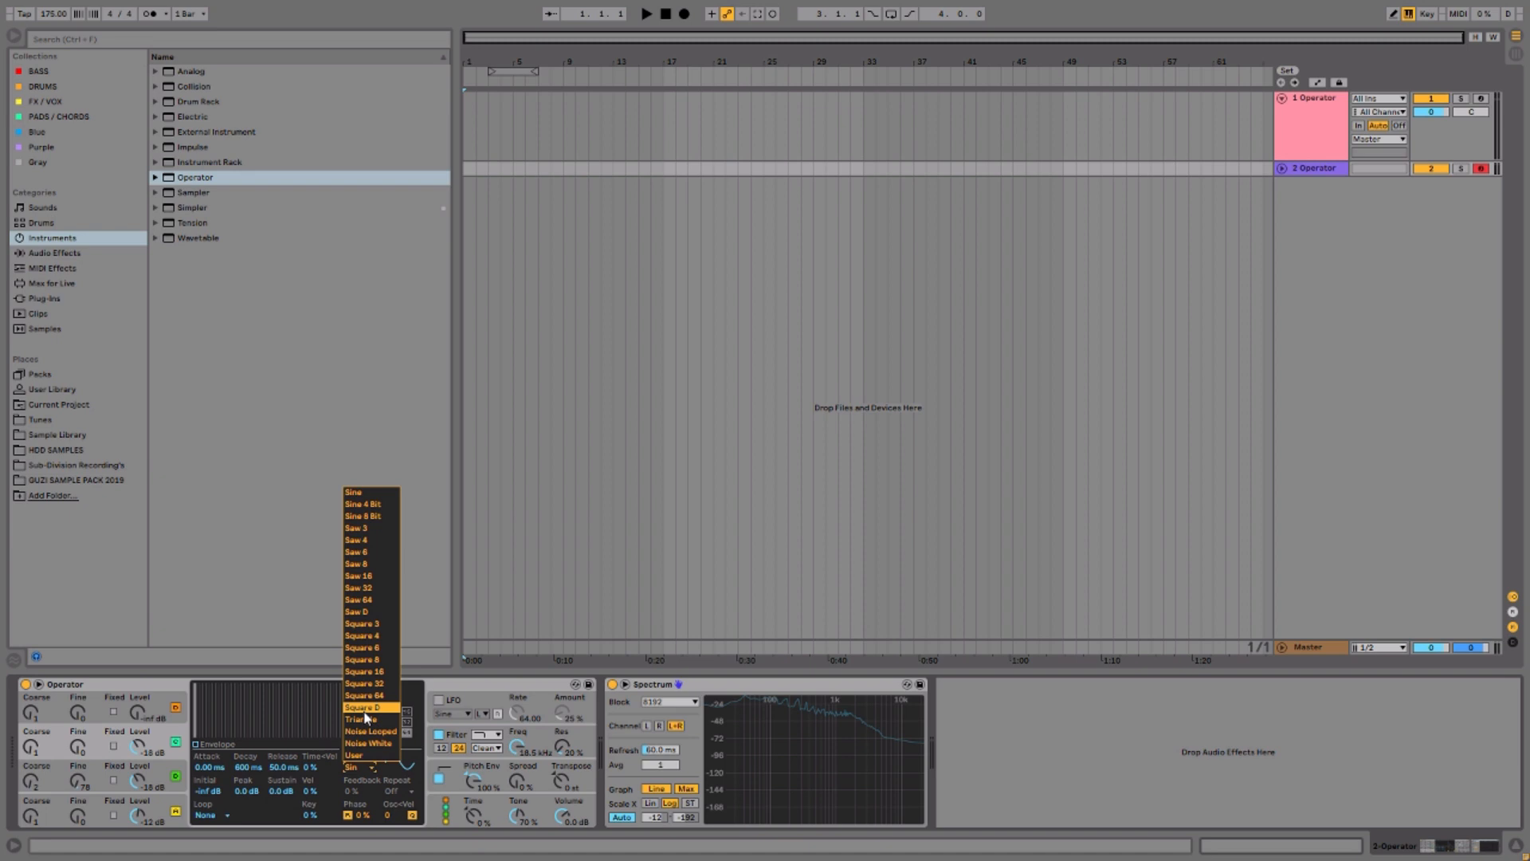
left_click(470, 700)
left_click_drag(137, 743, 78, 743)
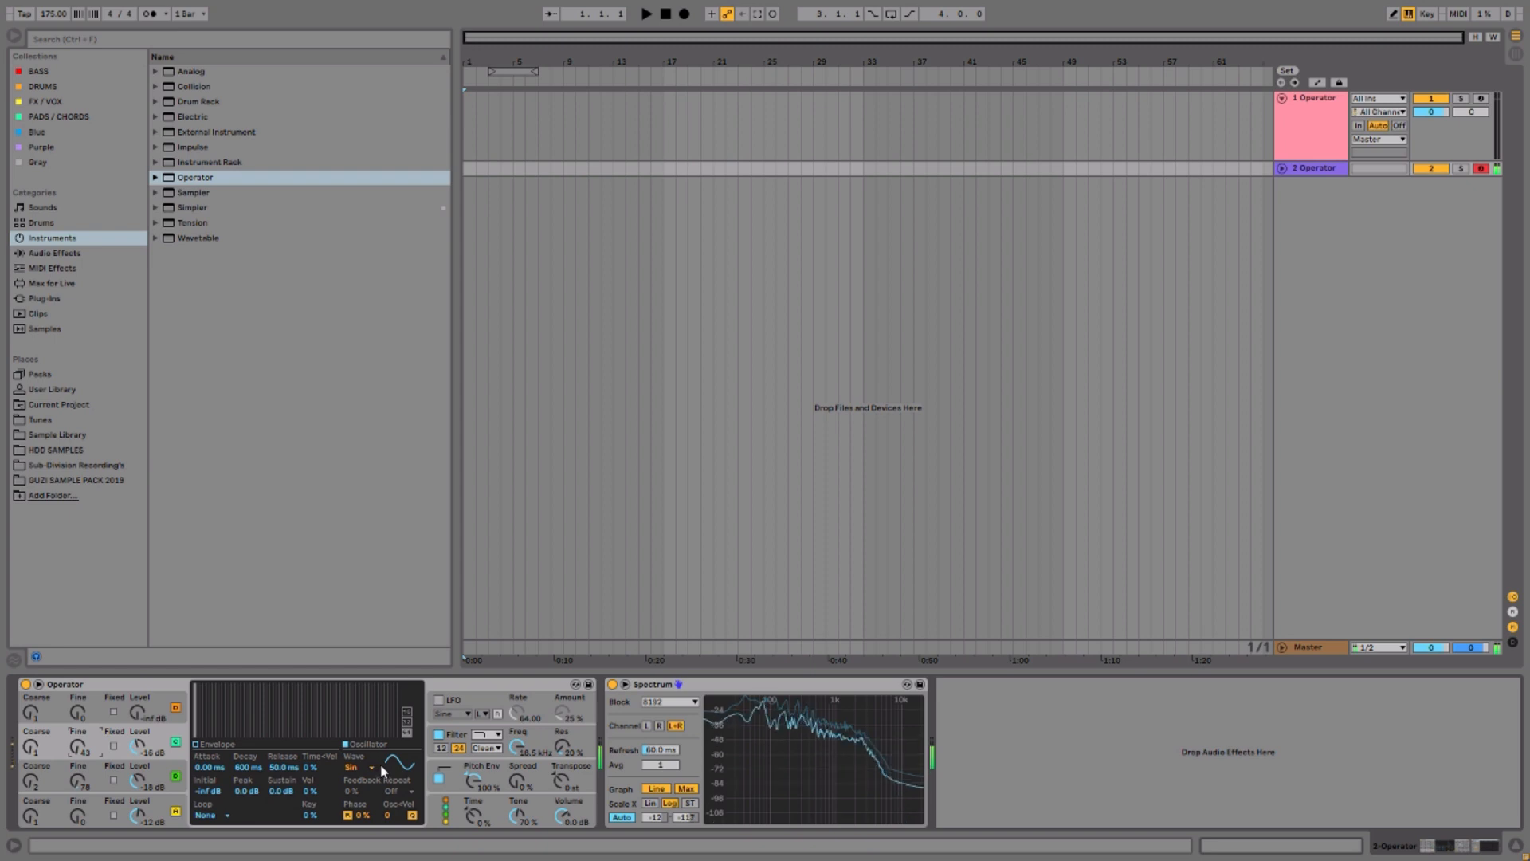
Step: Arm the first track to hear its Operator, and re-arm the second track to compare the two sounds
left_click(1479, 101)
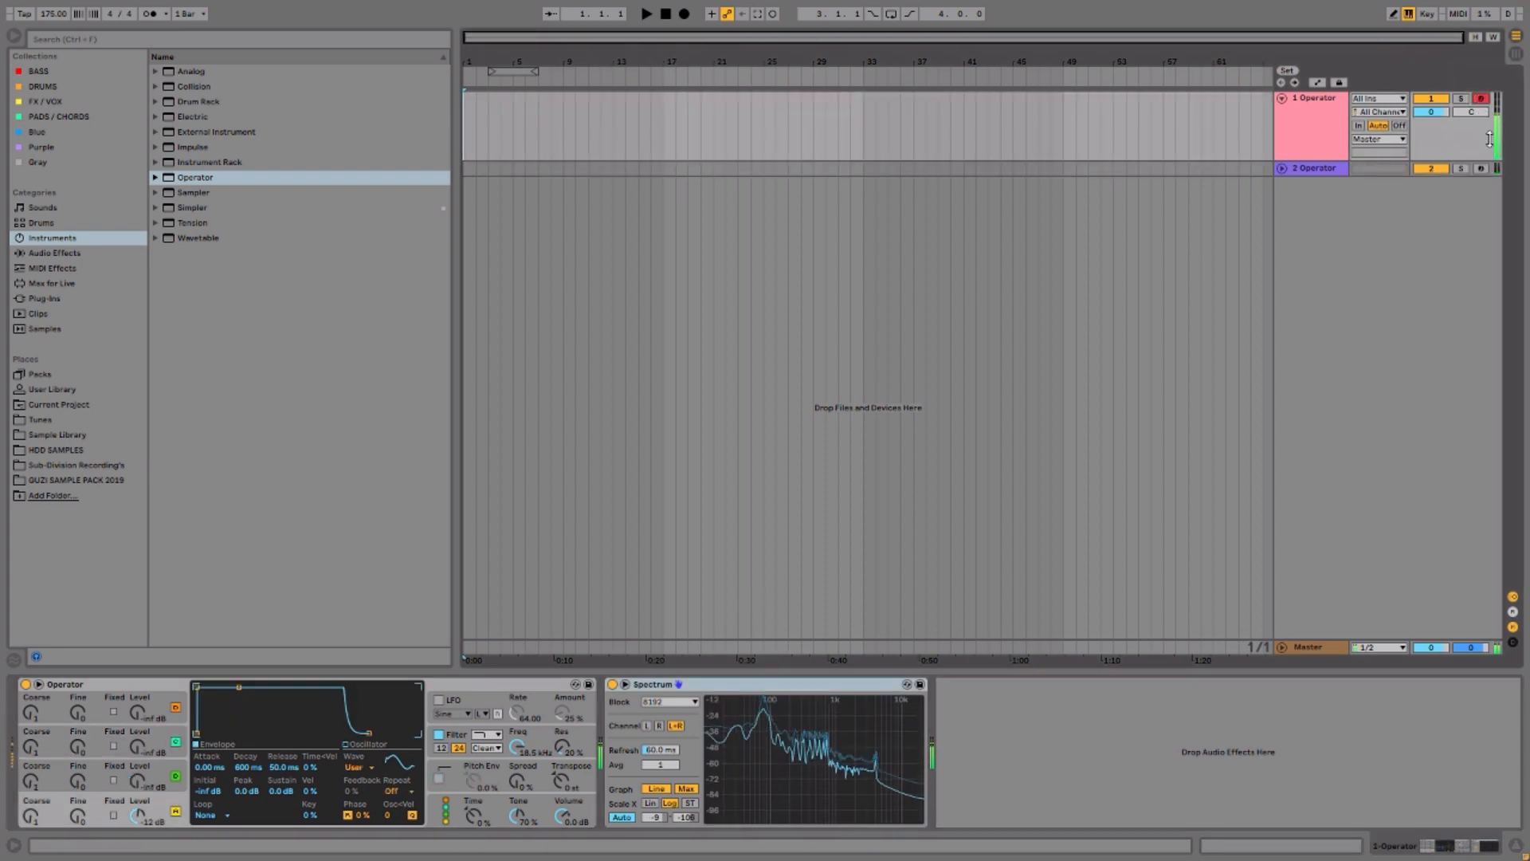
left_click(1480, 168)
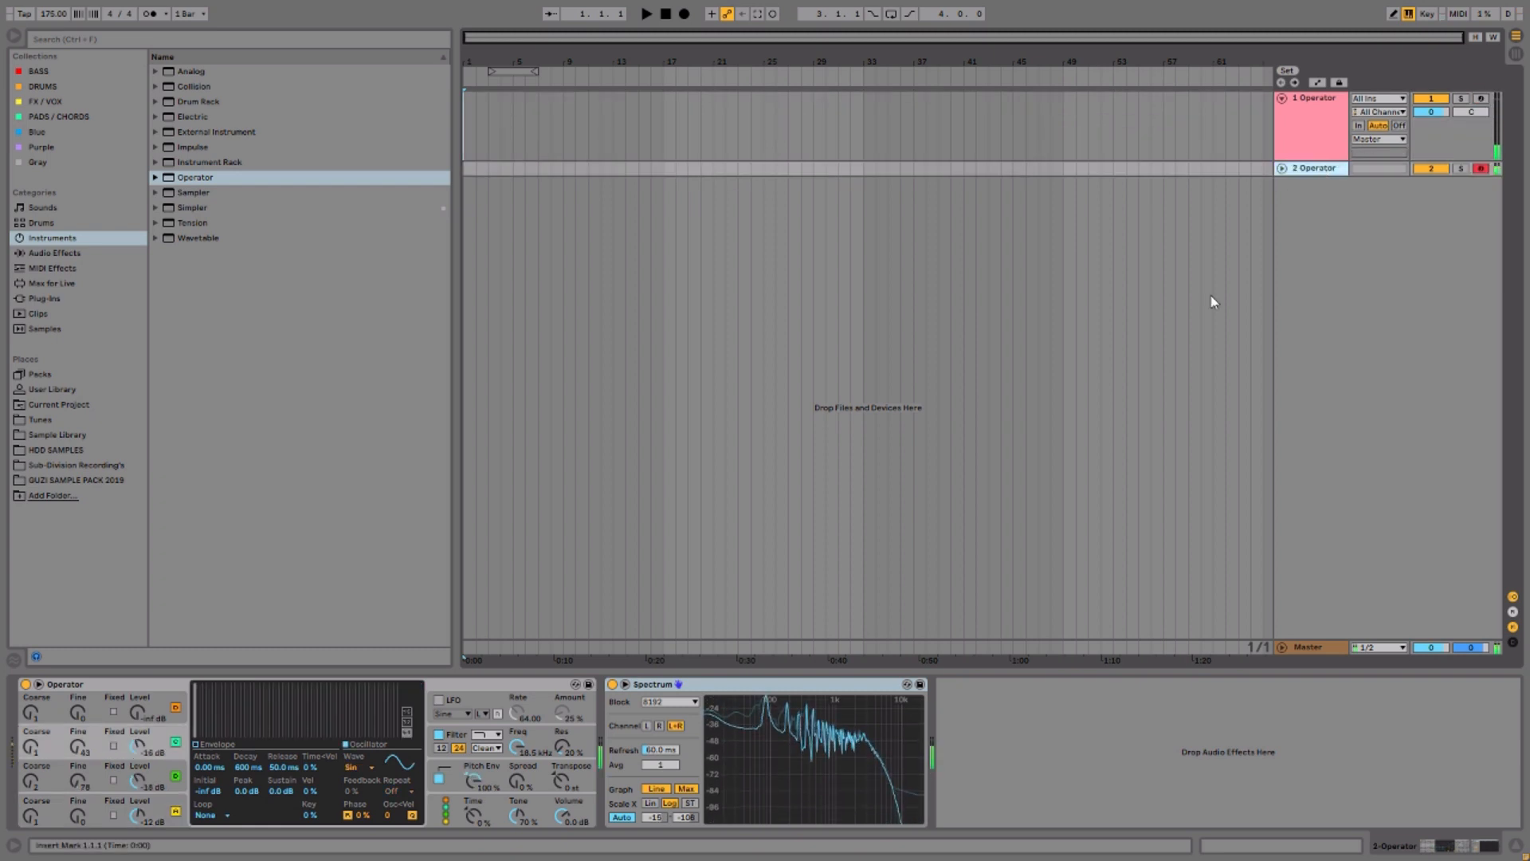
Step: Lower the second Operator's filter frequency to 186 Hz and drop the computer keyboard's octave
left_click(454, 741)
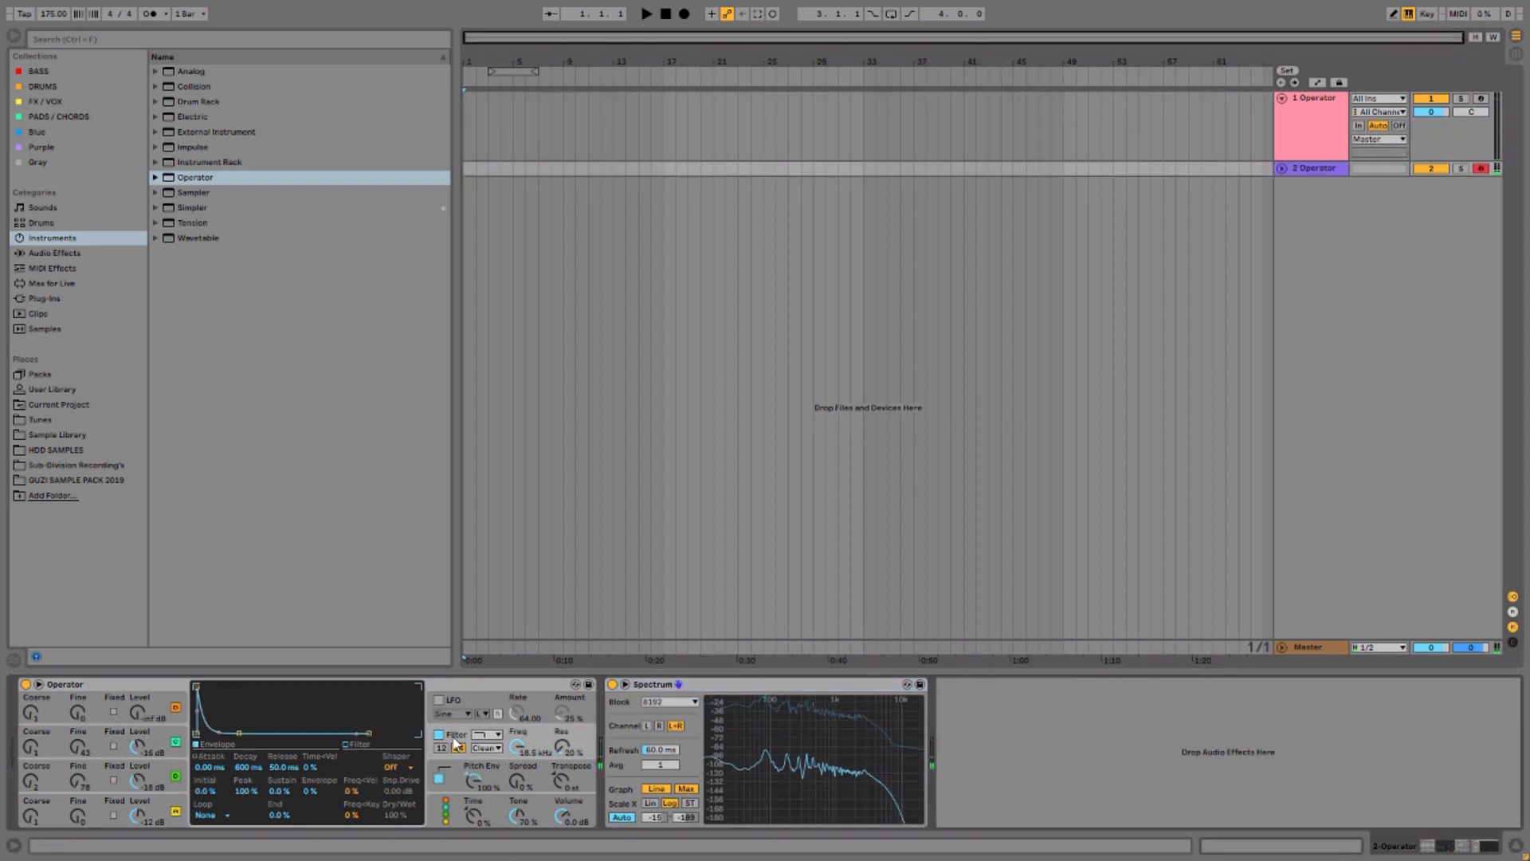
left_click(458, 746)
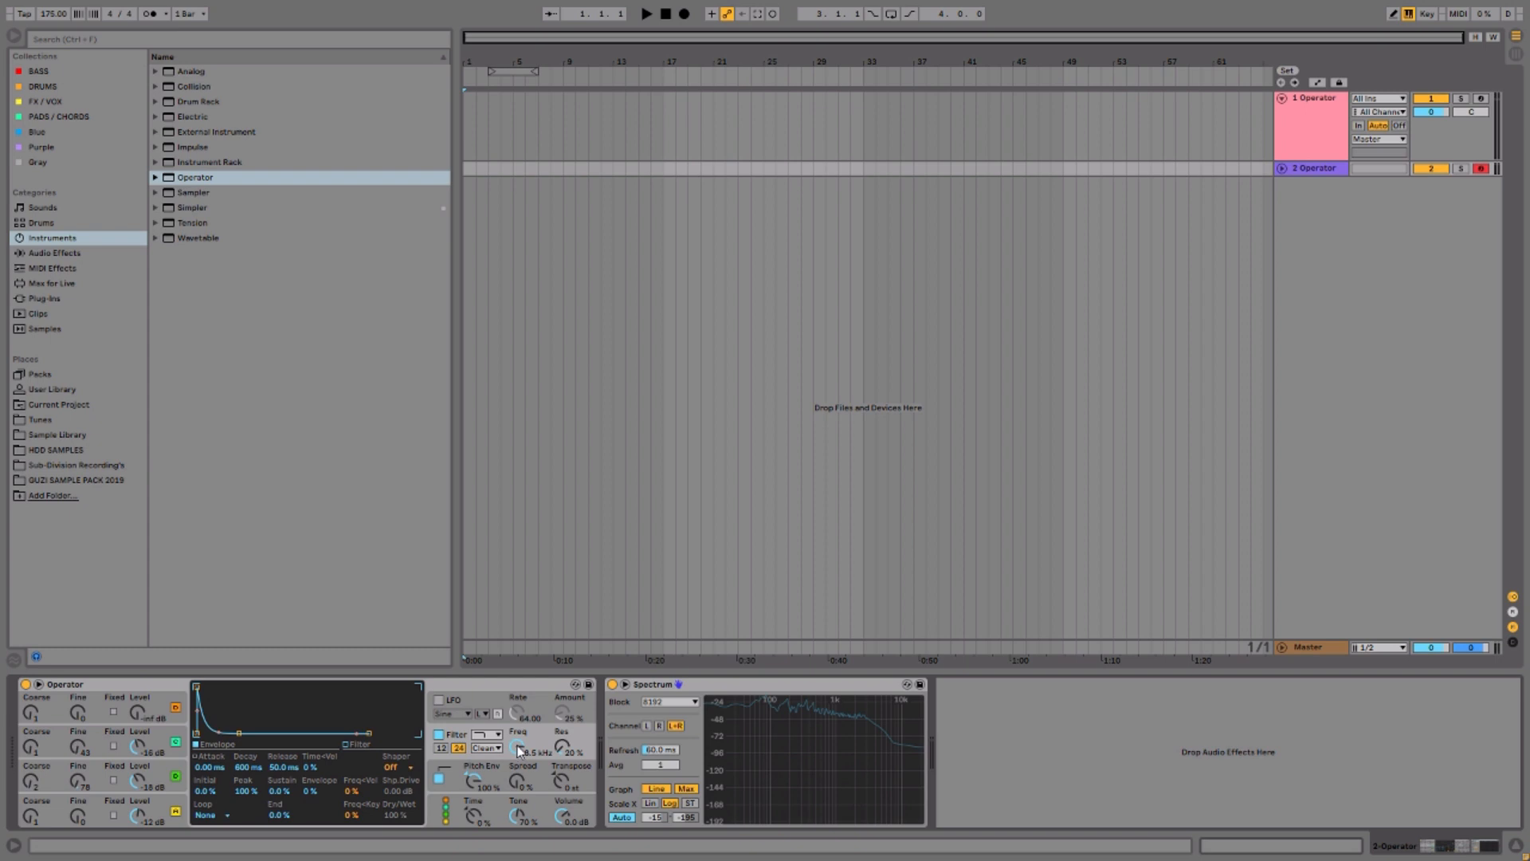
left_click_drag(517, 747, 517, 816)
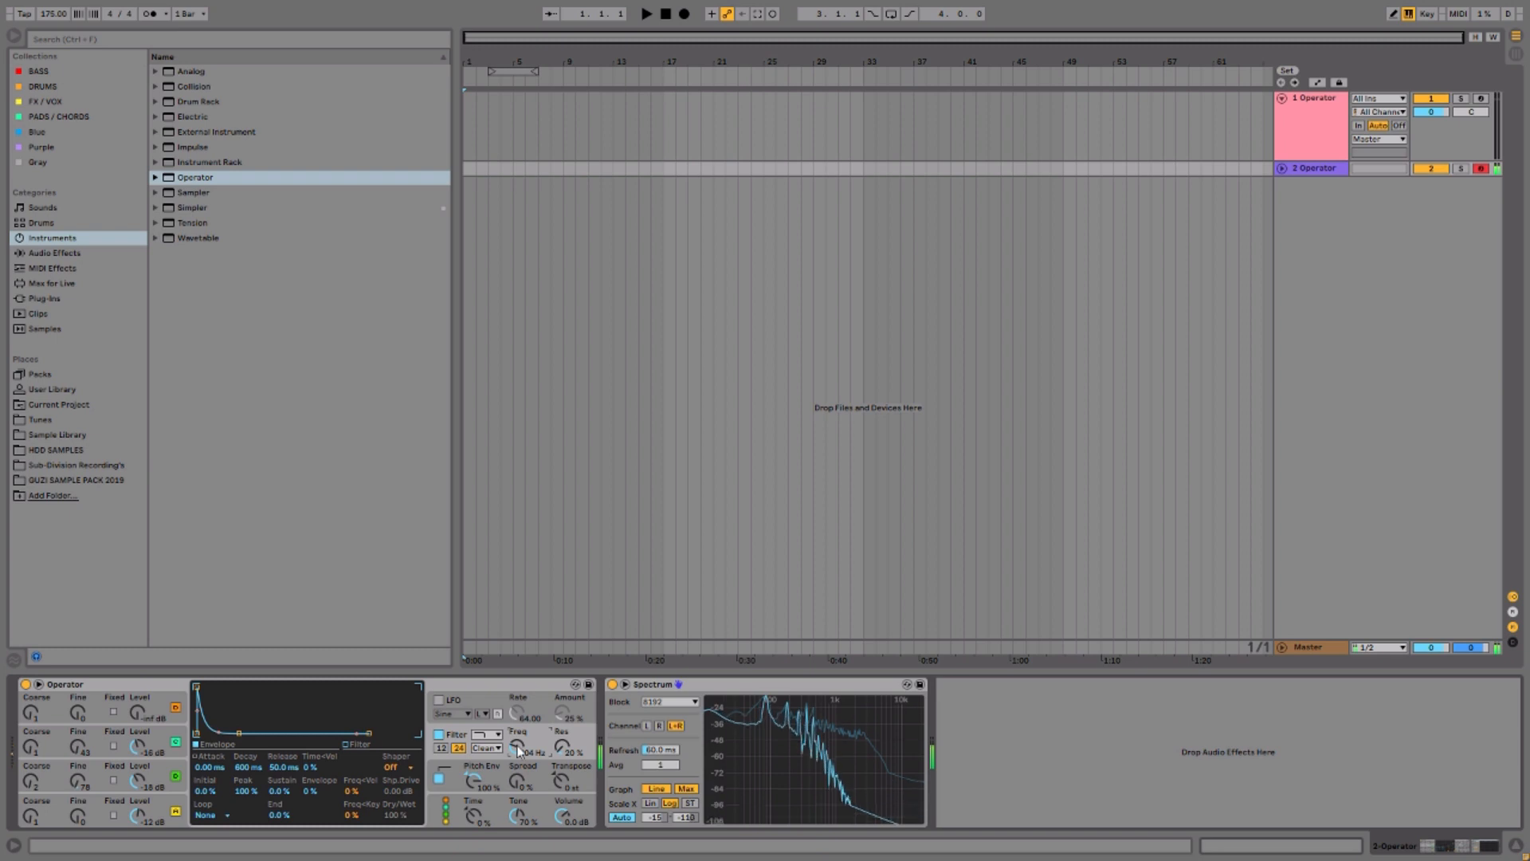
key("z")
left_click_drag(517, 747, 517, 750)
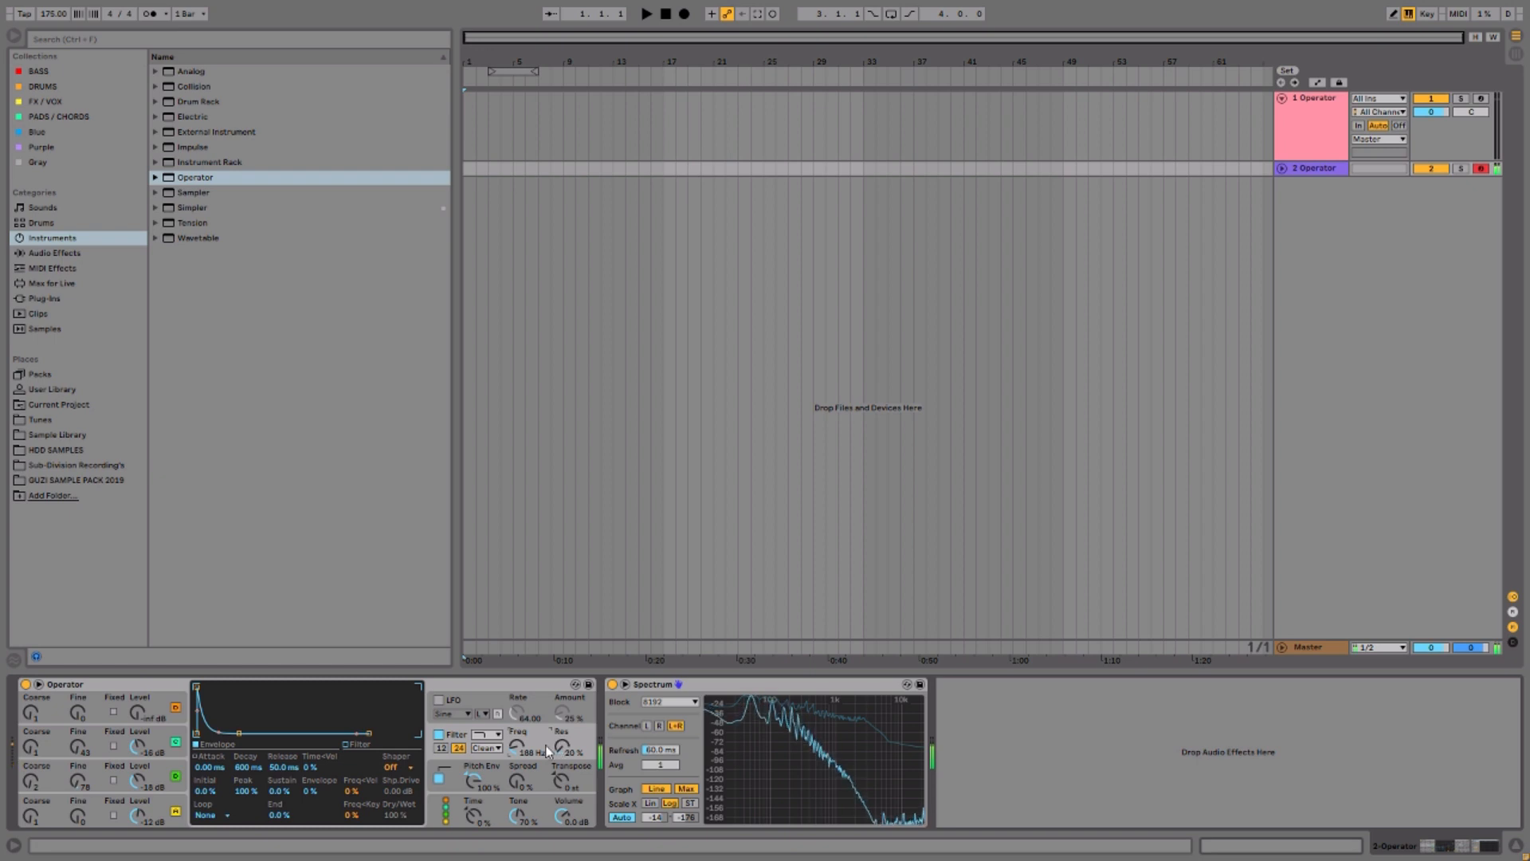
Step: Enable the LFO and route its Destination A only to the filter, switching off oscillators A, B, C and D
left_click(439, 701)
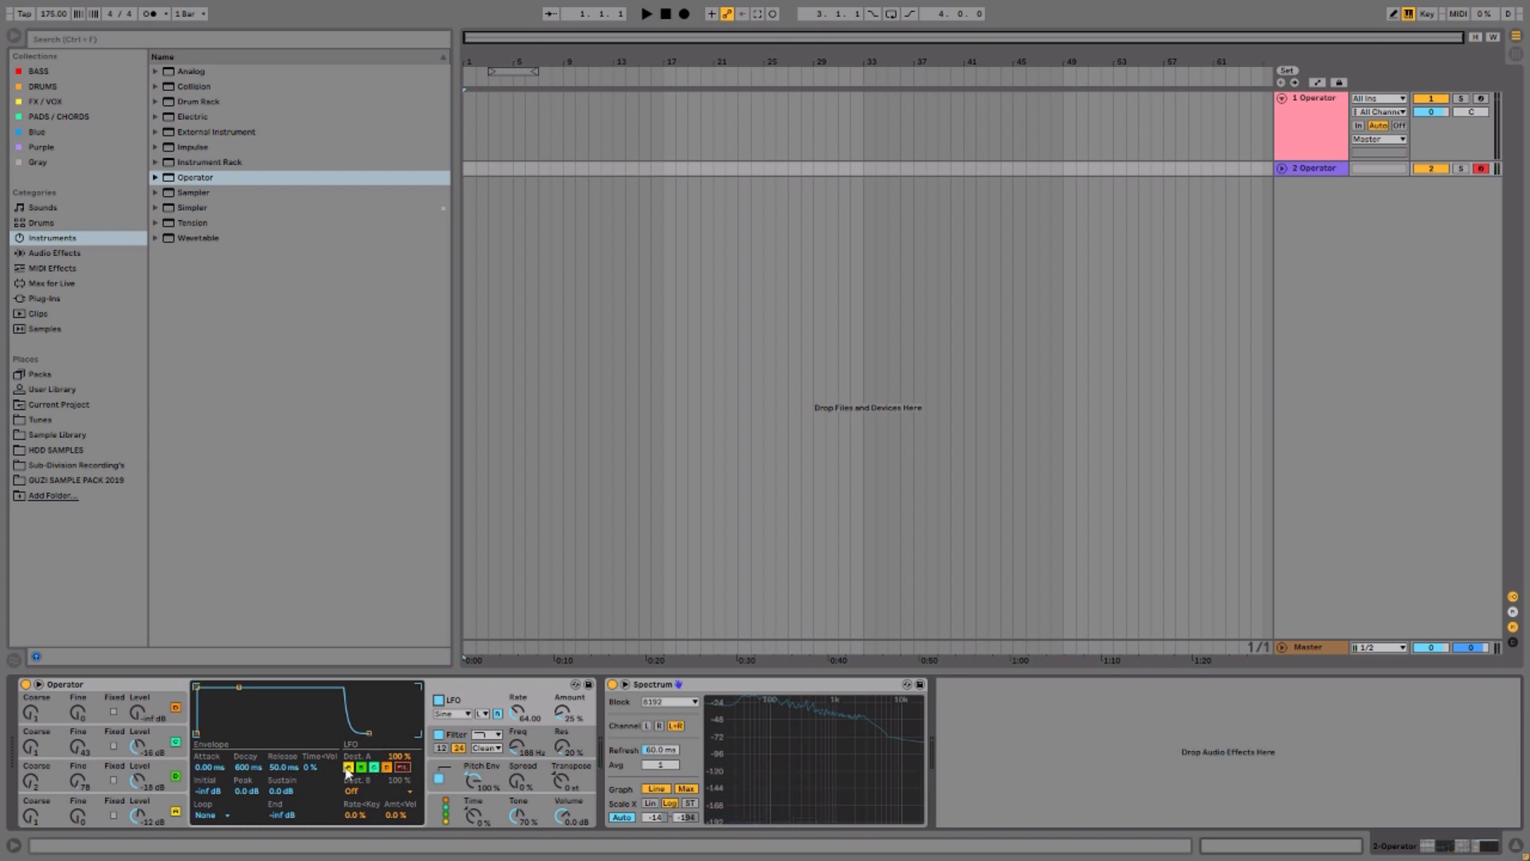
left_click(403, 766)
left_click(348, 768)
left_click(361, 767)
left_click(374, 767)
left_click(386, 767)
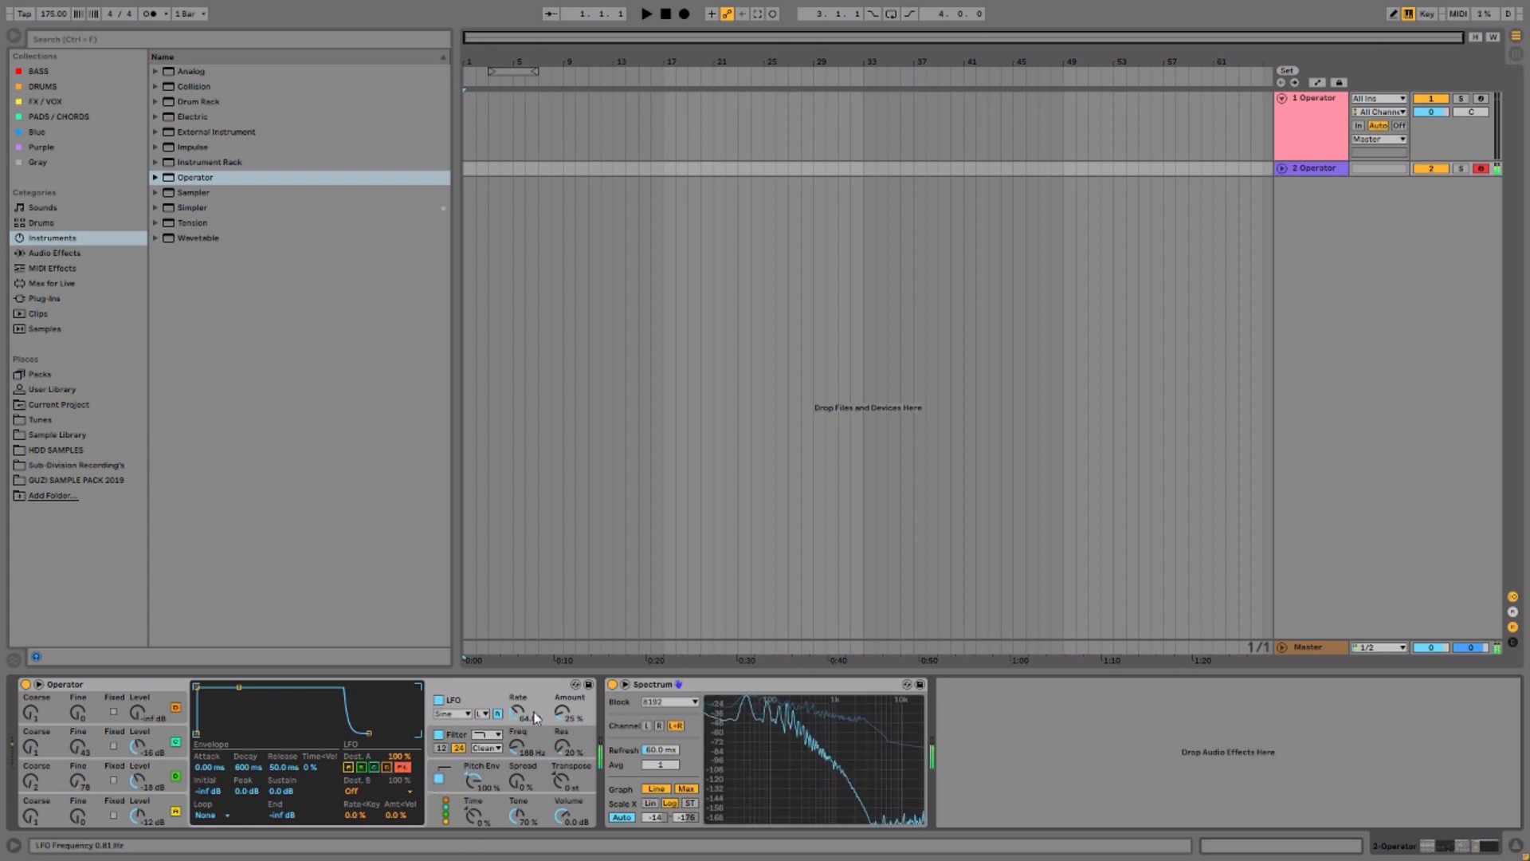
Step: Set the LFO to a triangle waveform with a rate of 55.44 and an amount of 93%
left_click_drag(563, 712, 517, 702)
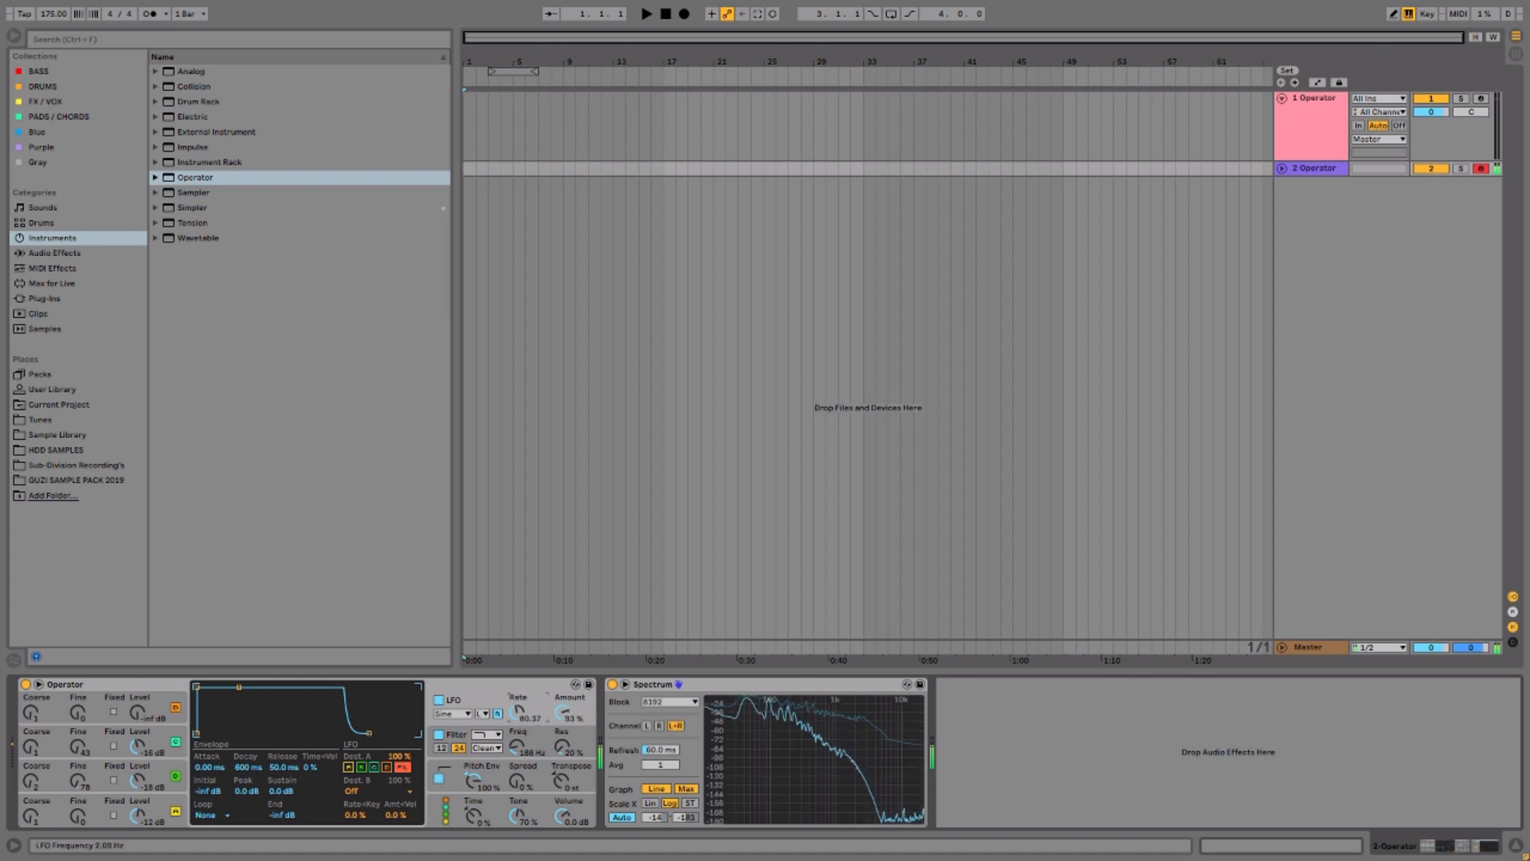
left_click(468, 712)
left_click(455, 739)
left_click_drag(513, 719, 518, 716)
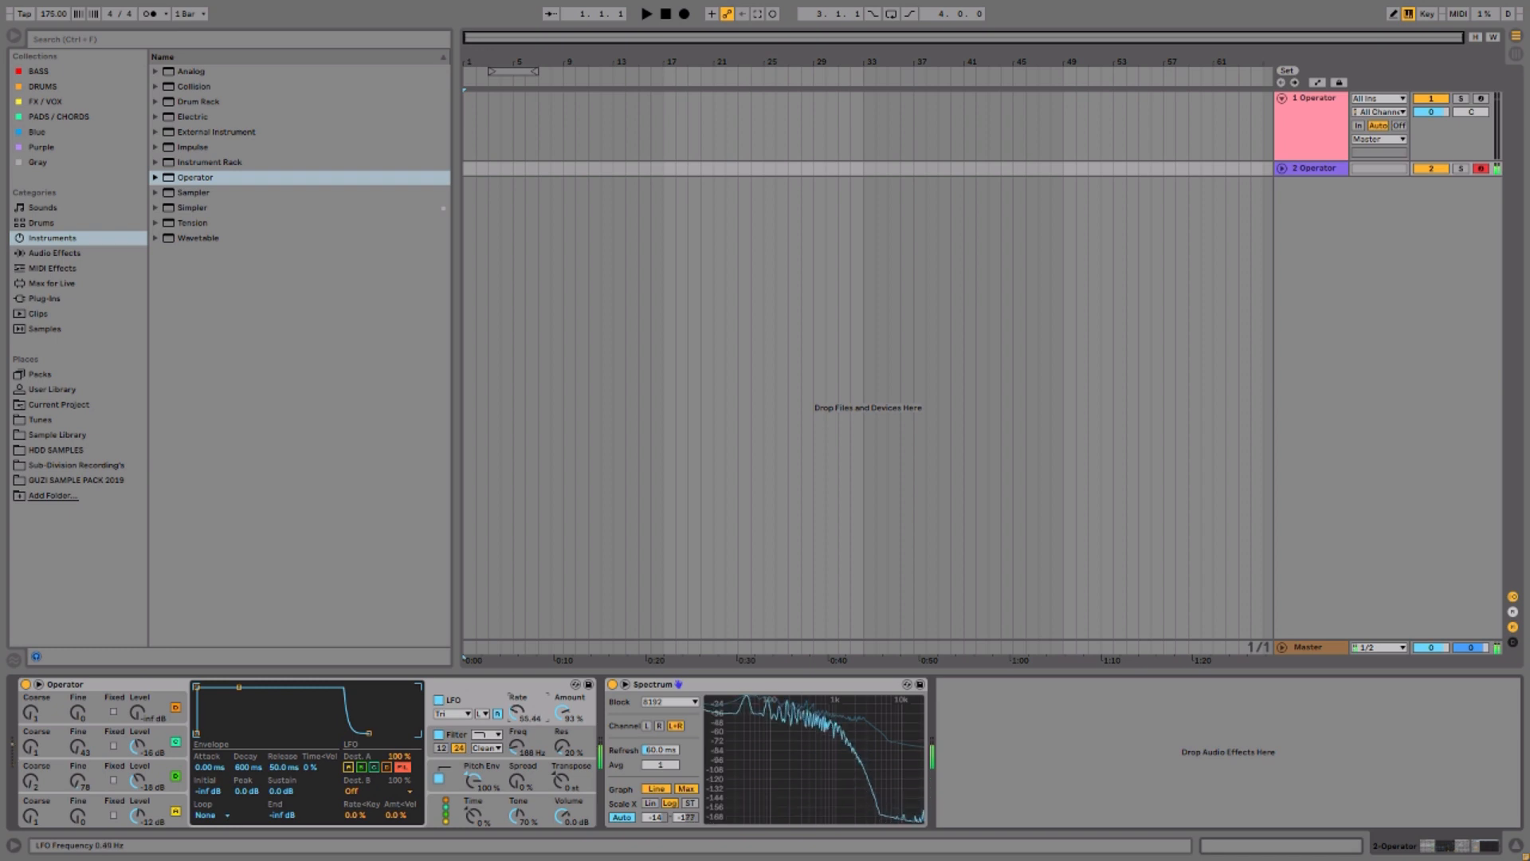
Step: Drop the computer keyboard's octave and raise the filter frequency to 2.80 kHz
key("z")
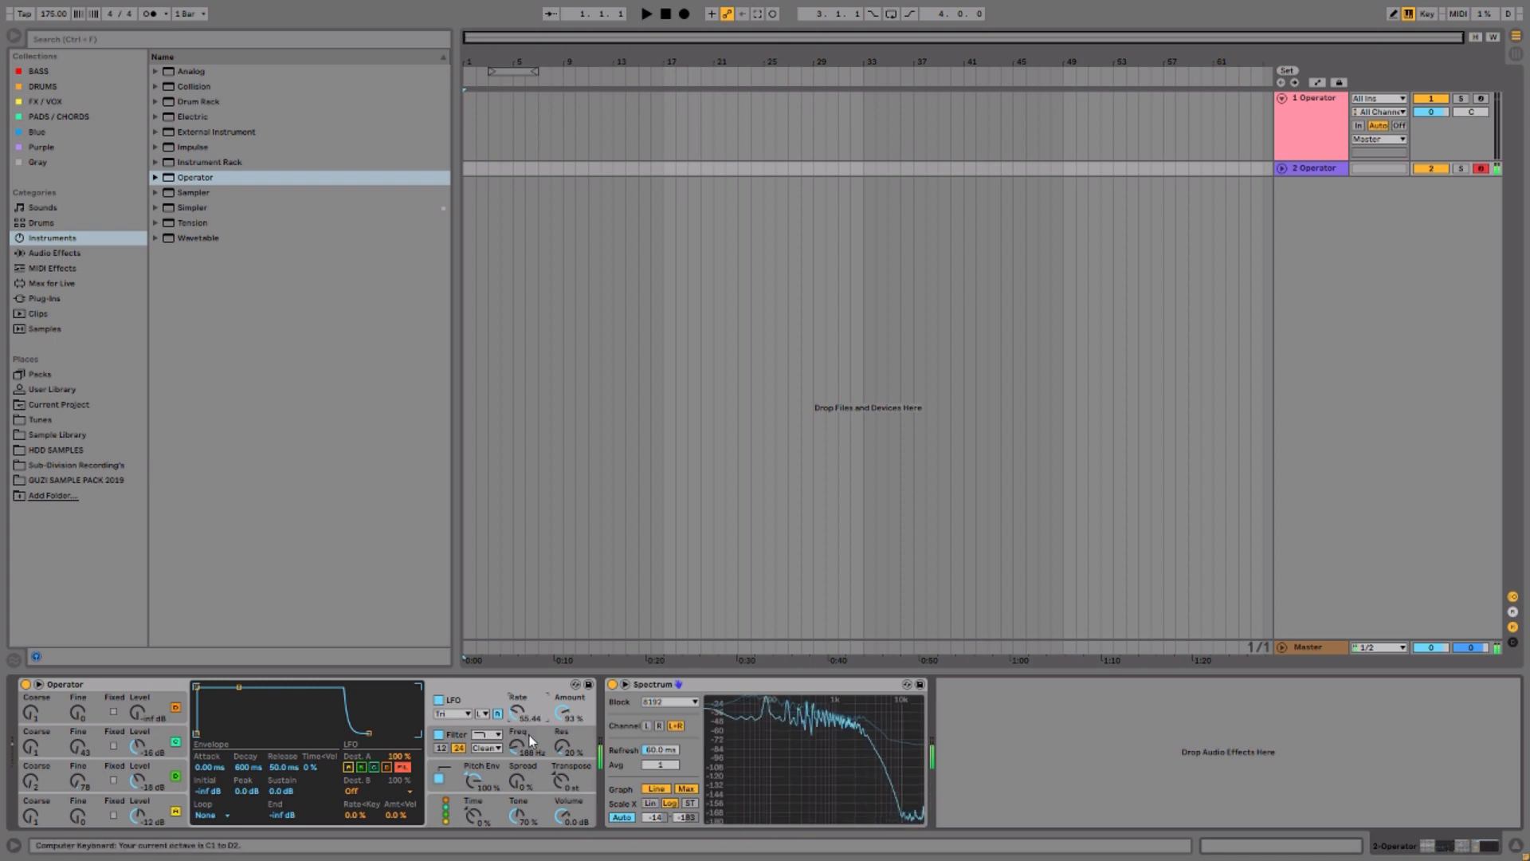
mouse_move(529, 735)
left_mouse_down()
mouse_move(529, 701)
mouse_move(534, 720)
left_mouse_up()
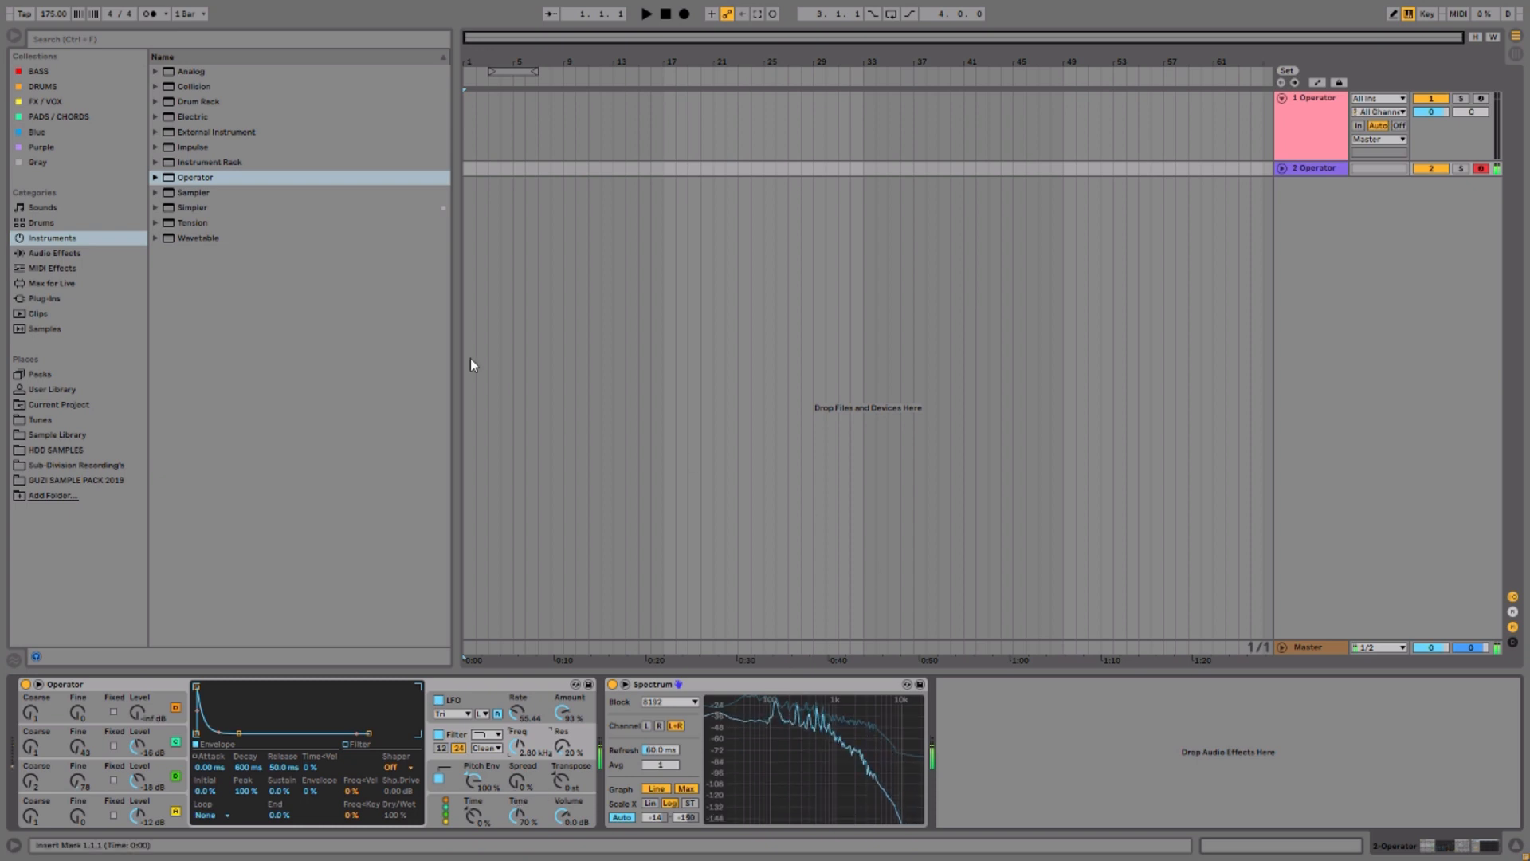
Step: Add a new Operator instrument on a third track, then unfold and select that track
left_click_drag(637, 263, 910, 272)
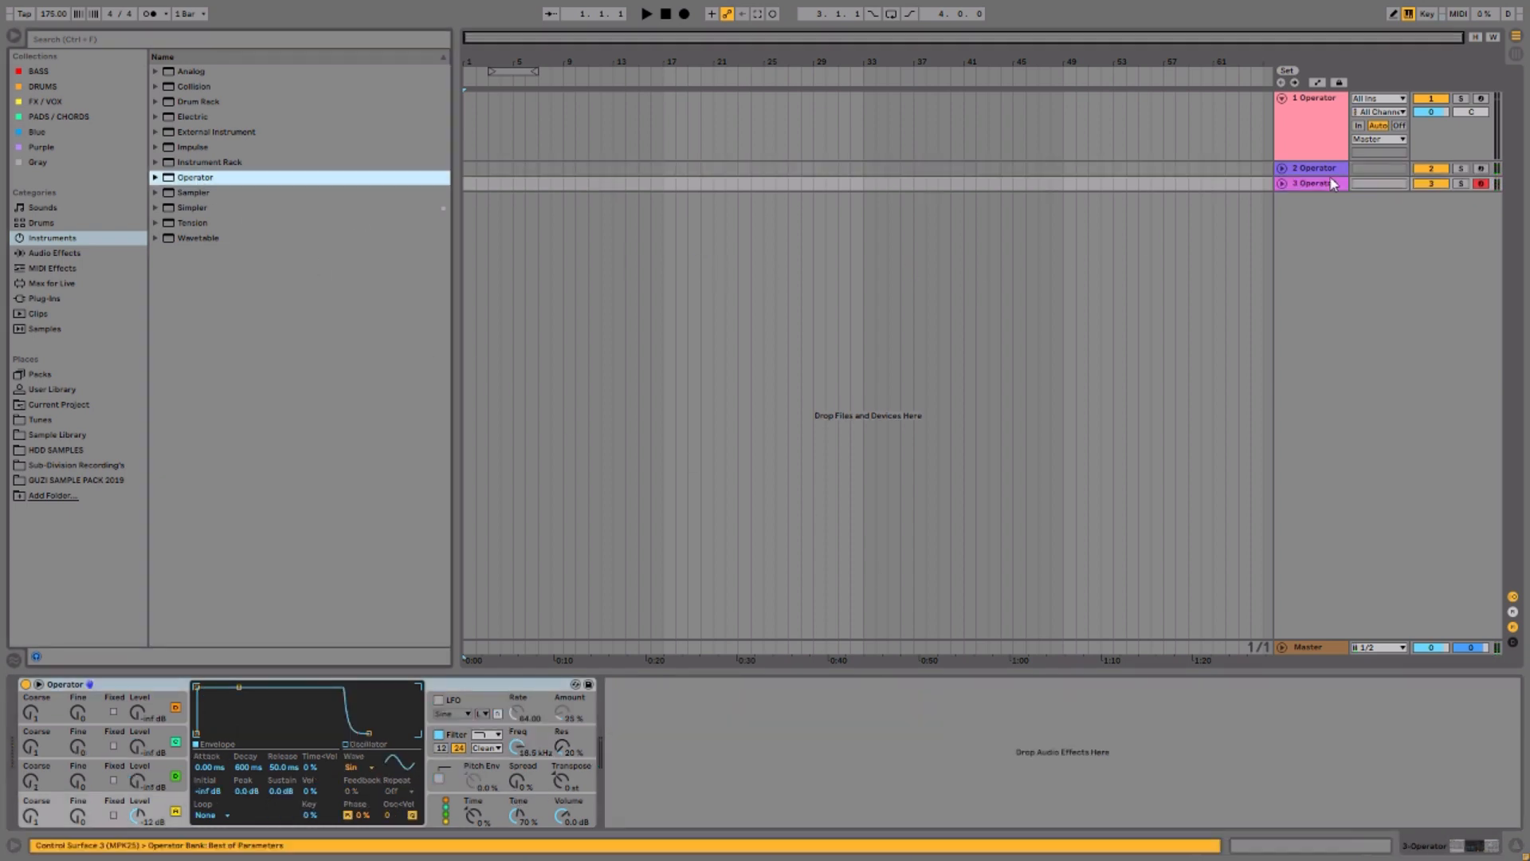
left_click(1282, 183)
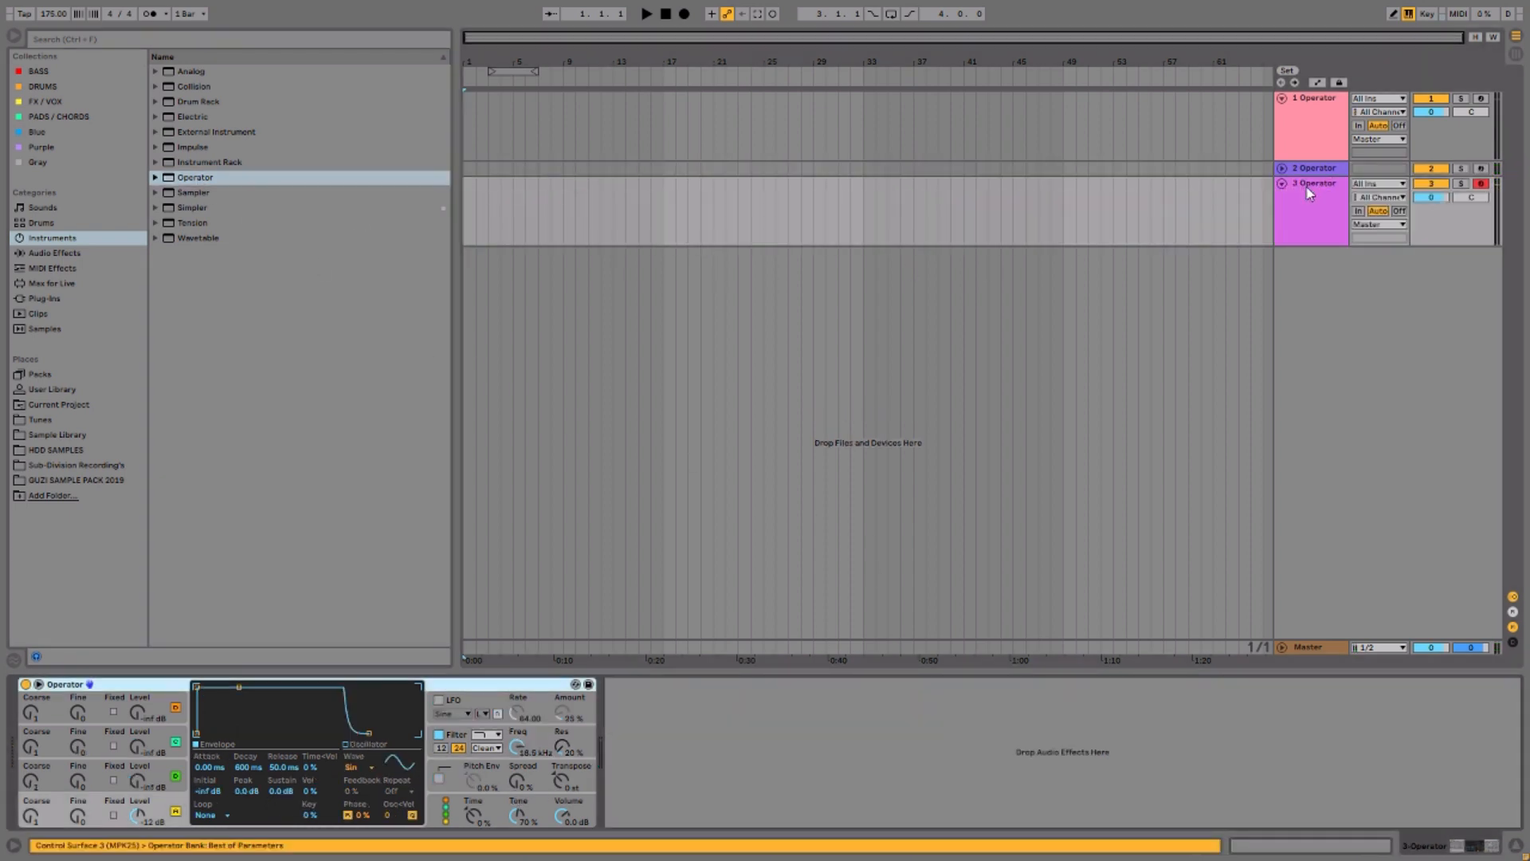
left_click(1307, 192)
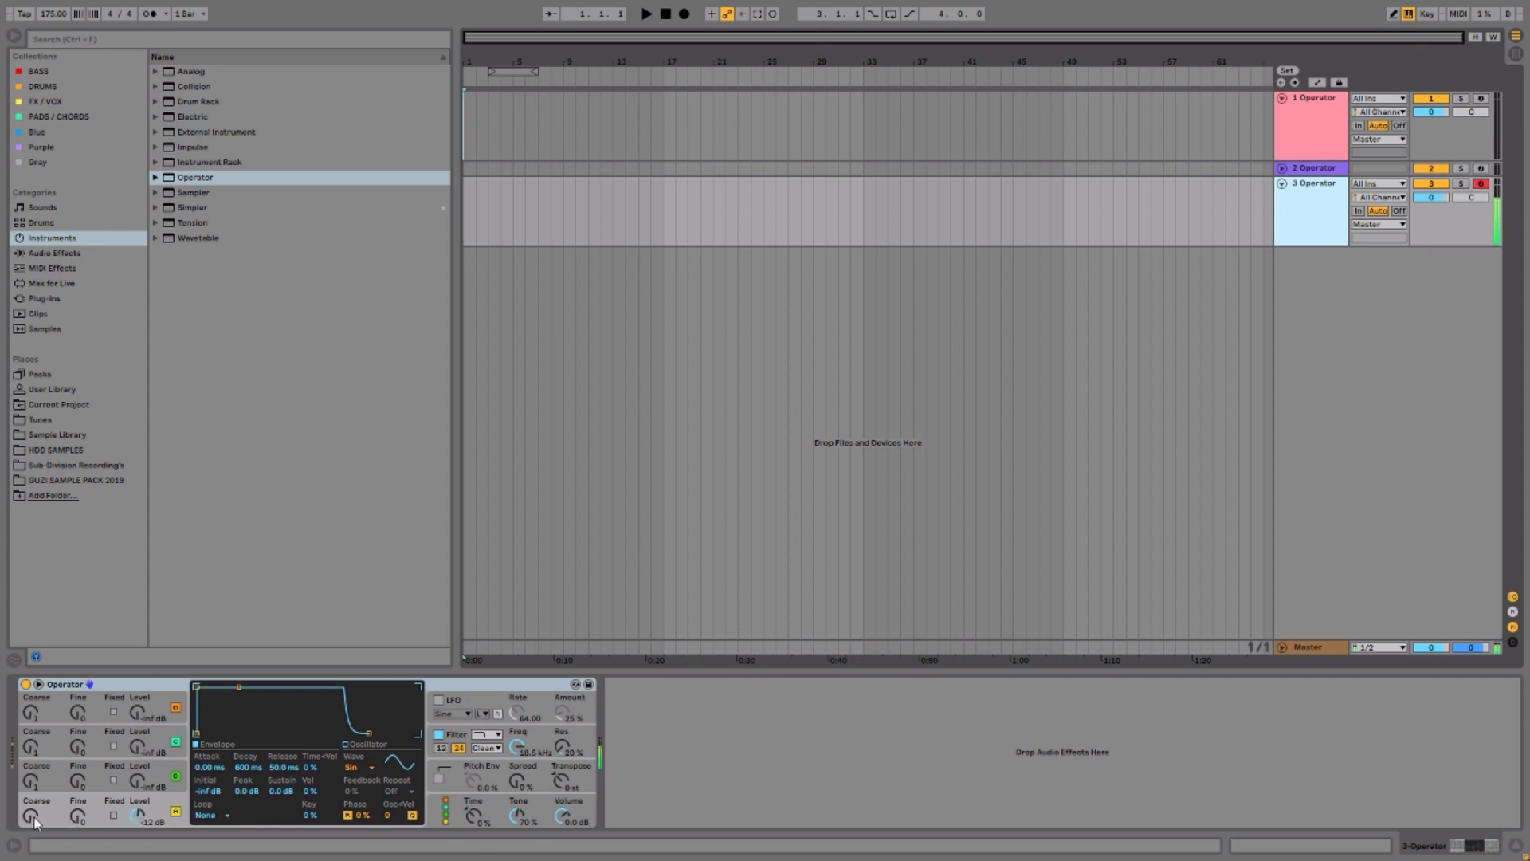
Step: Raise oscillator B's level to -14 dB and increase its fine tuning in the new Operator
left_click_drag(140, 781, 139, 737)
left_click(82, 781)
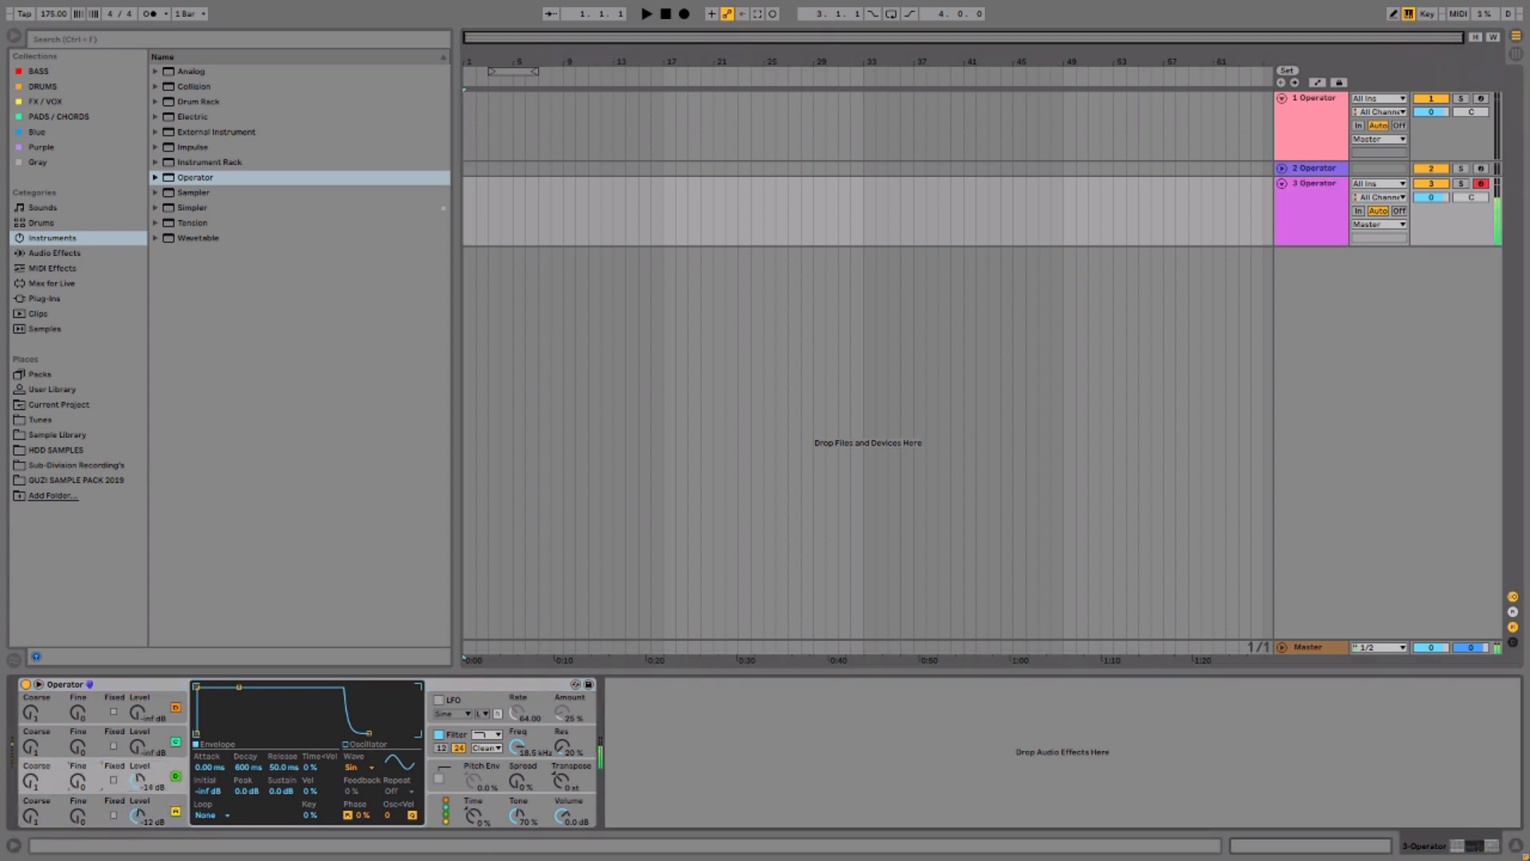
Step: Give oscillator A the Square 8 waveform and draw a custom waveform from the lowest harmonics for oscillator B
left_click(158, 805)
left_click(352, 767)
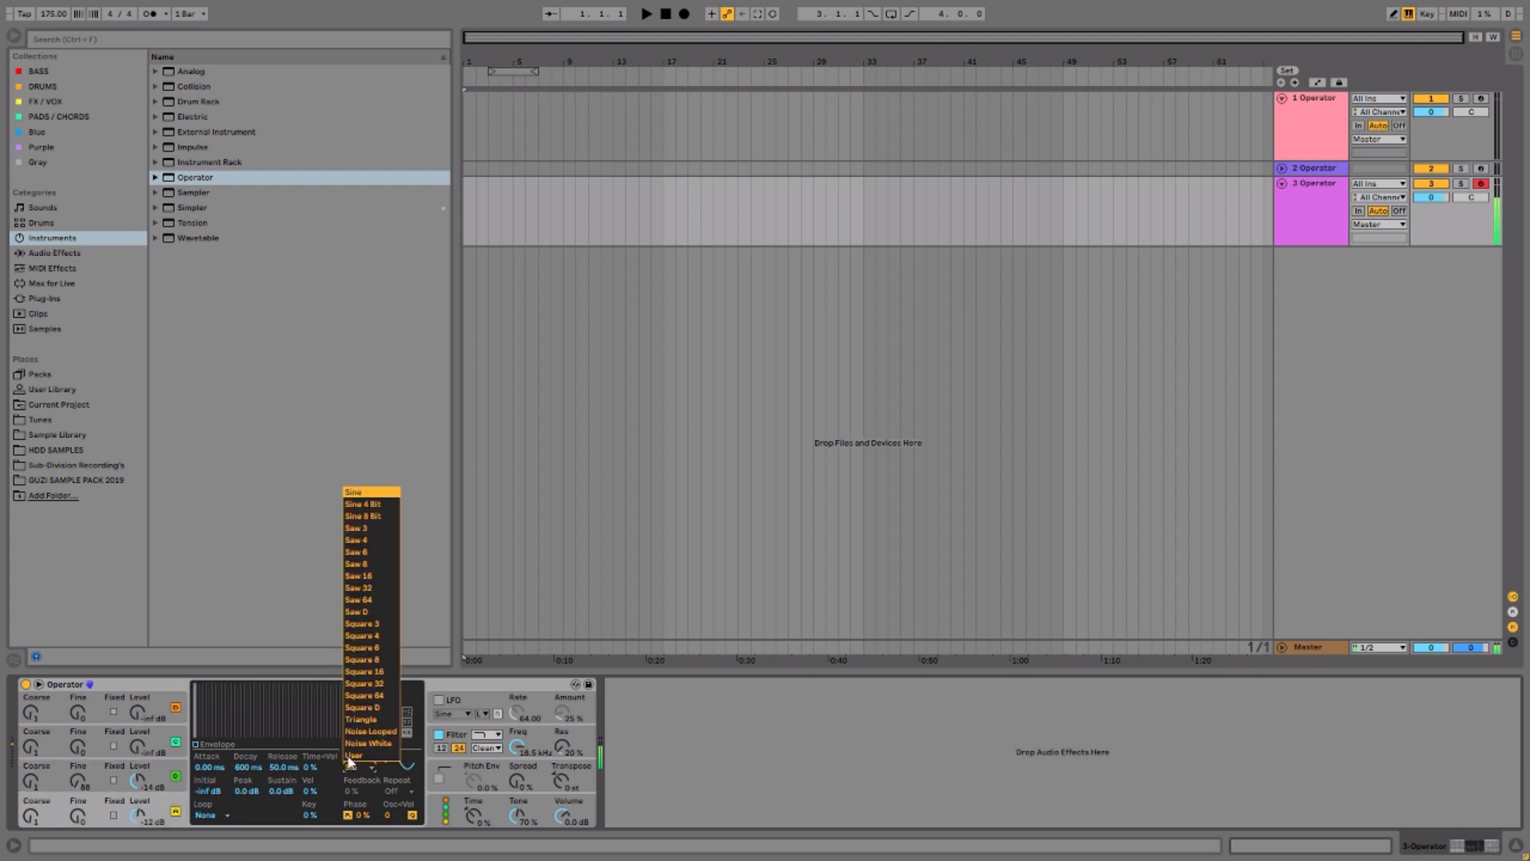
left_click(365, 659)
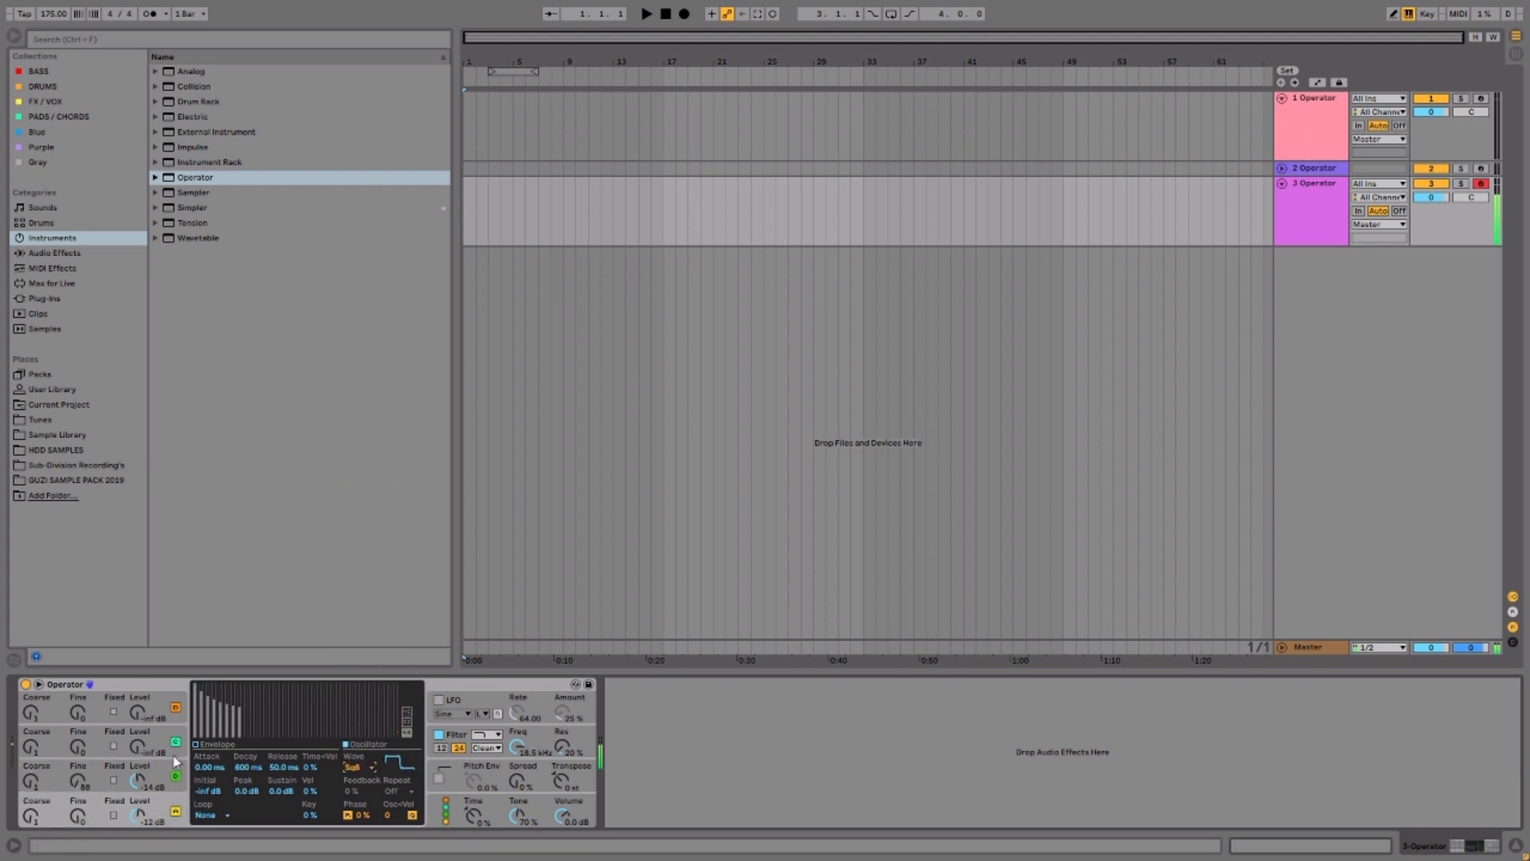
left_click(175, 761)
left_click_drag(223, 722, 209, 708)
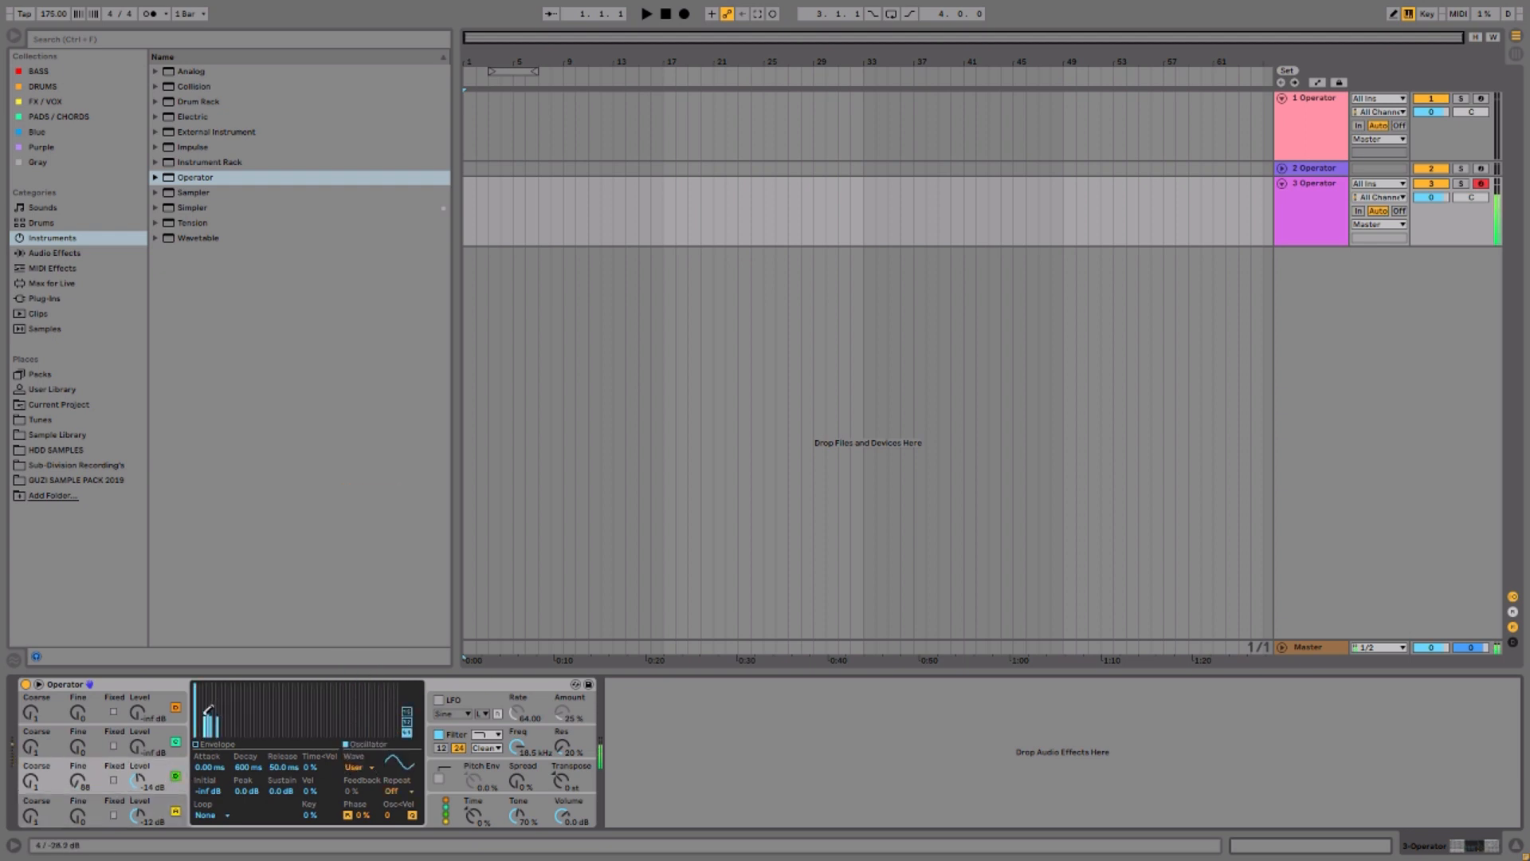
Step: Enable the pitch envelope at -90% with a 25.4 s decay, and set the spread to 44%
left_click(439, 779)
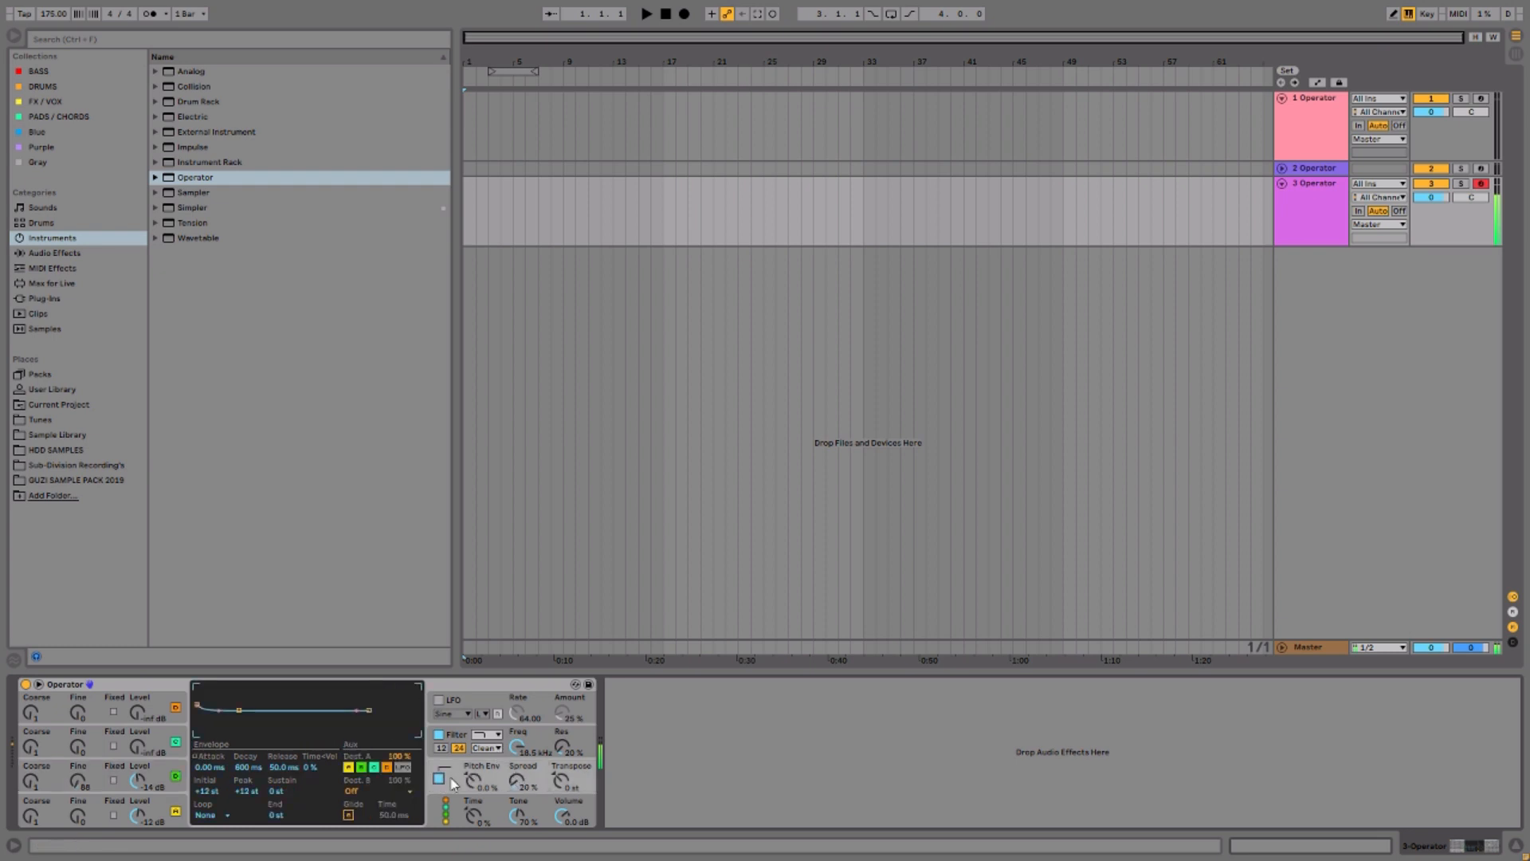
left_click_drag(517, 779, 469, 784)
left_click_drag(244, 769, 243, 734)
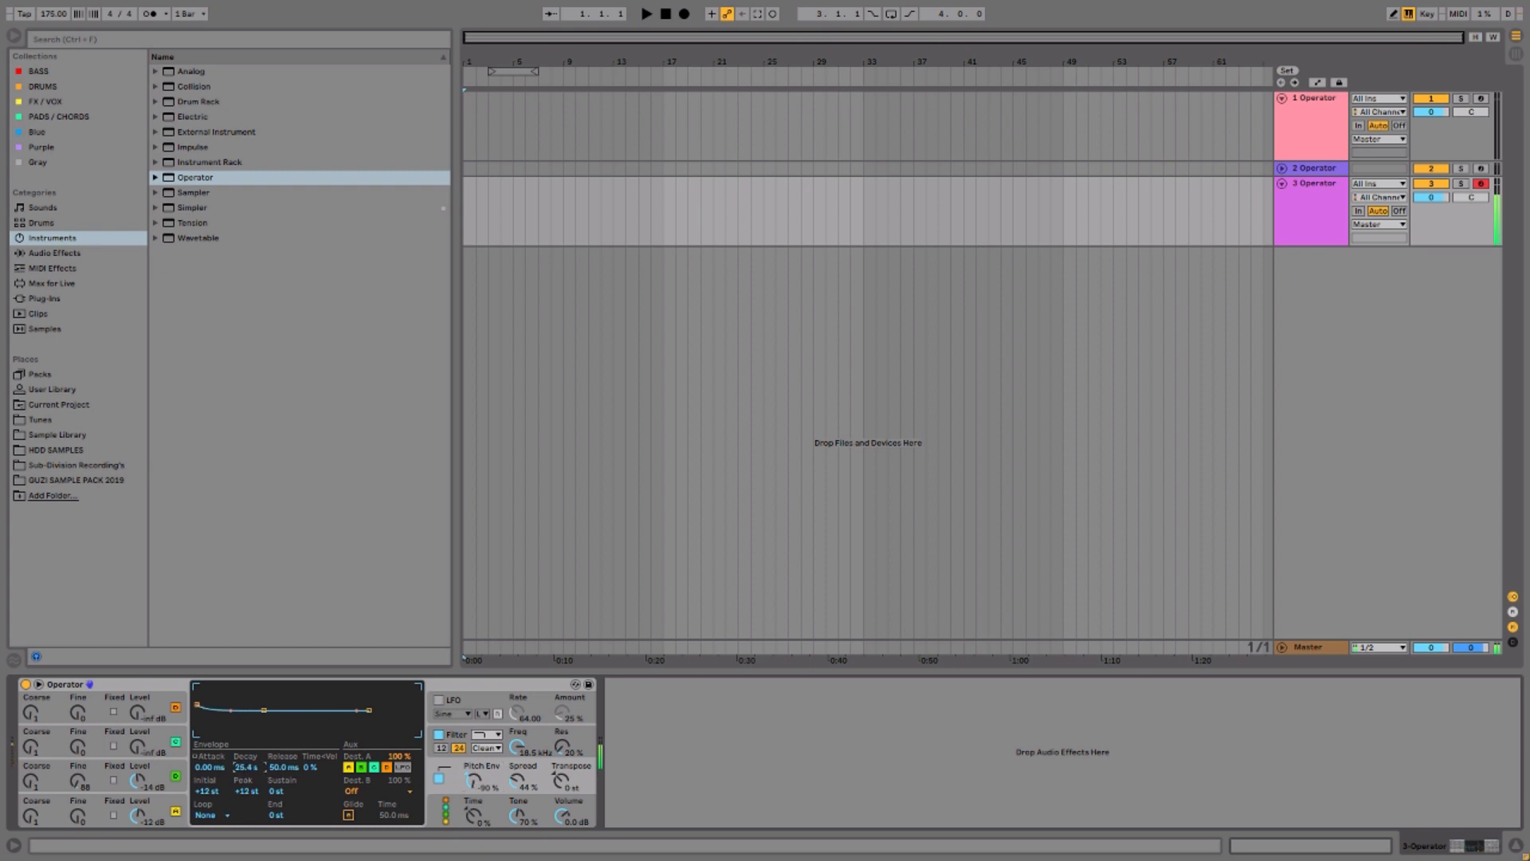